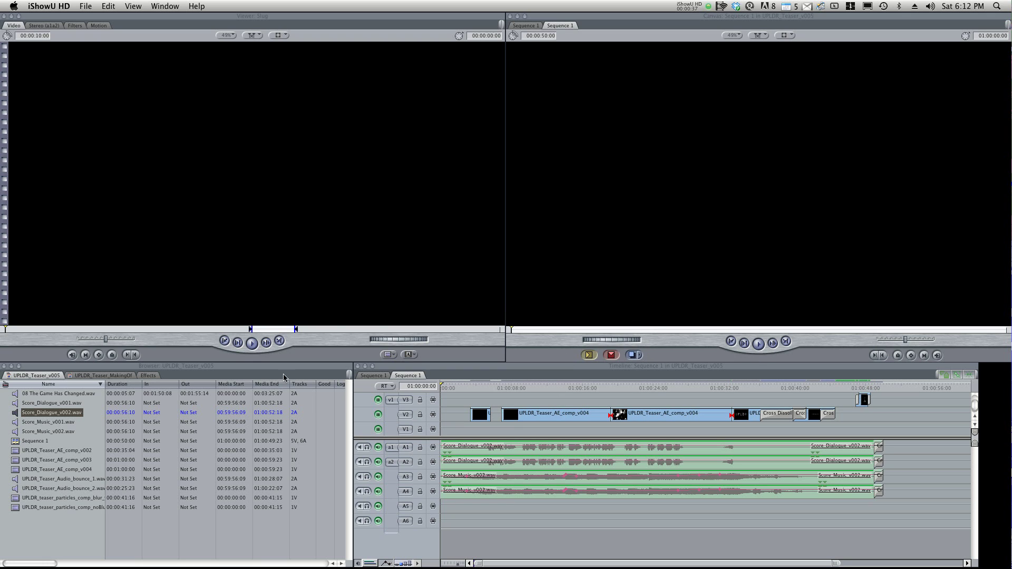
# Open the UPLDR_Teaser_v001.fcp project from the Teaser folder and continue without reconnecting its offline files
pyautogui.click(612, 18)
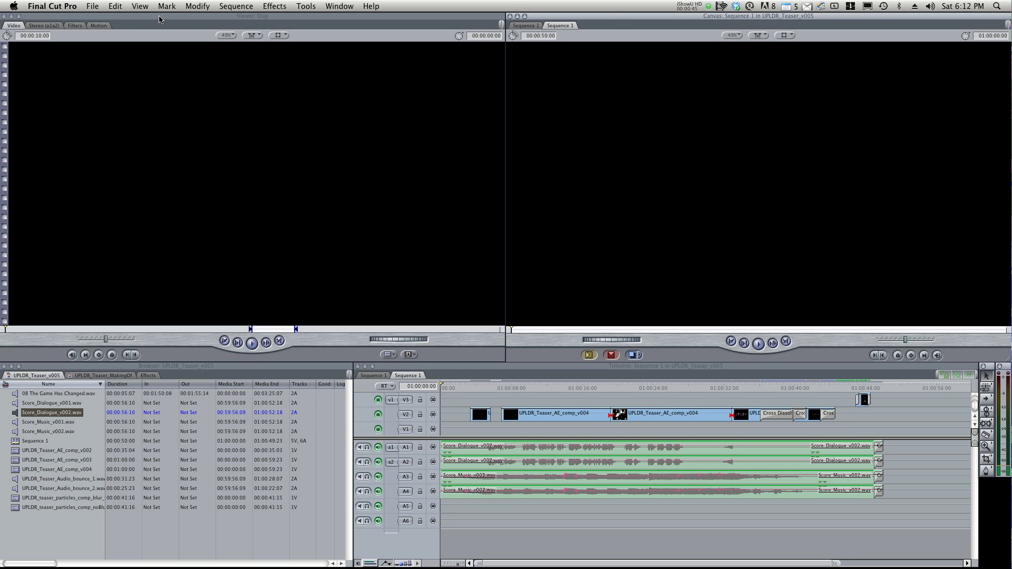
pyautogui.click(104, 20)
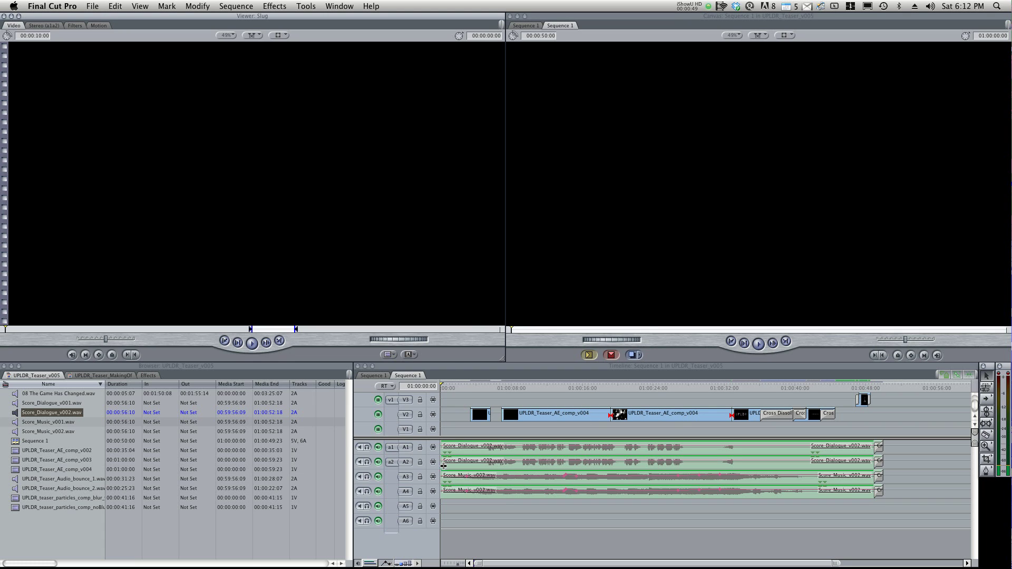
pyautogui.click(93, 6)
pyautogui.click(100, 38)
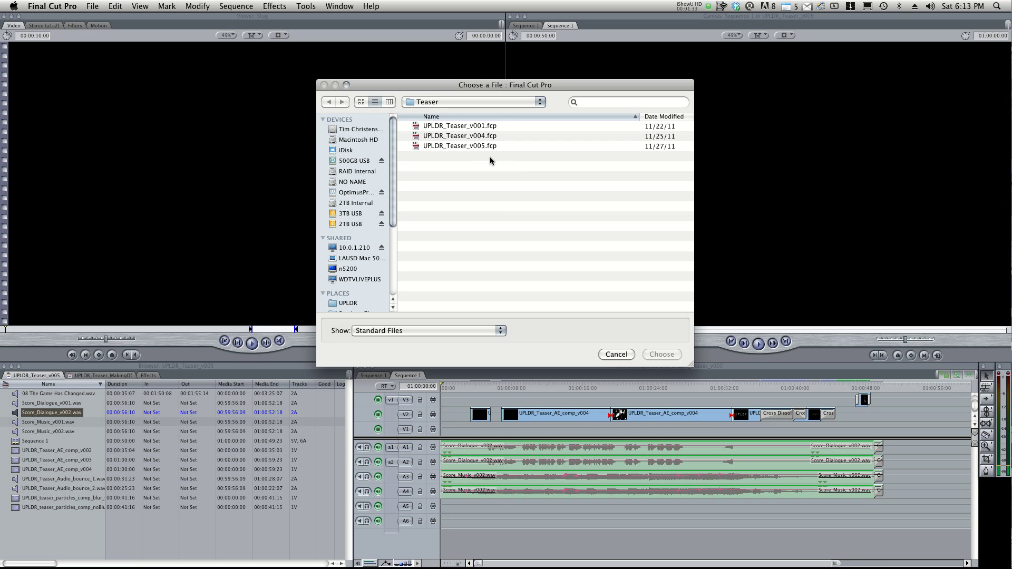
pyautogui.doubleClick(489, 126)
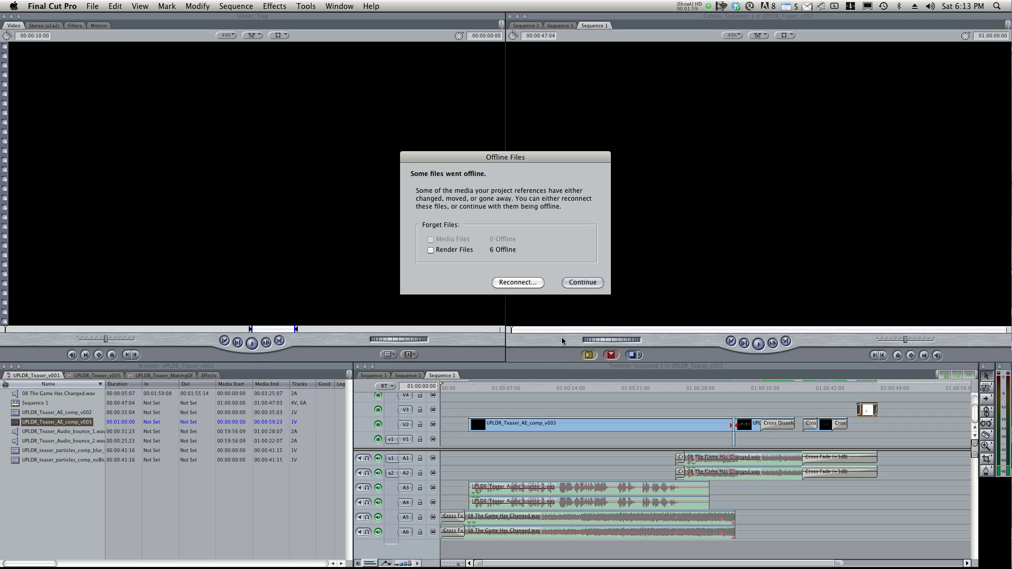
pyautogui.click(581, 283)
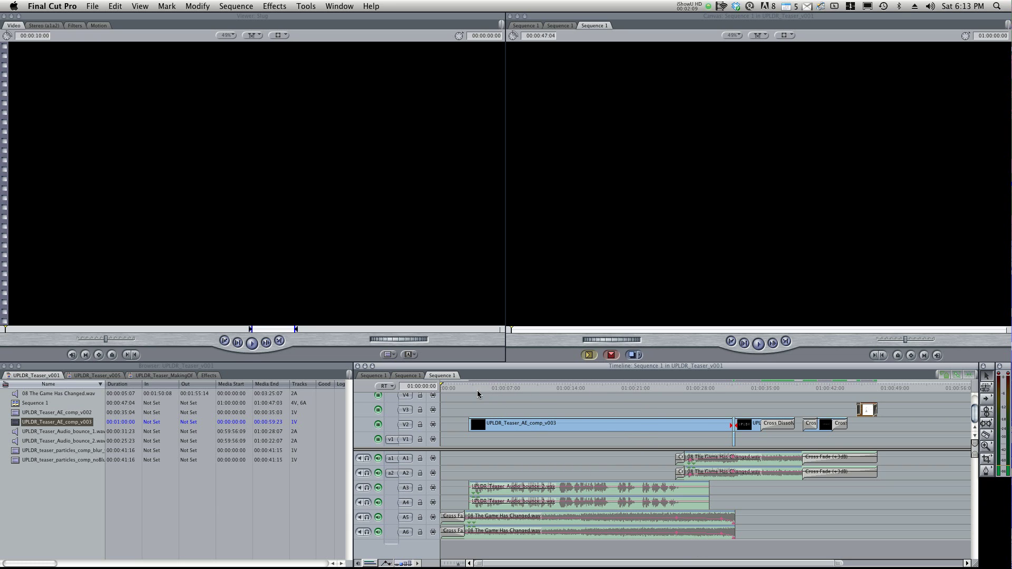
# Scrub through the UPLDR_Teaser_v001 sequence and park the playhead at 01:00:28:18
pyautogui.moveTo(474, 385); pyautogui.dragTo(795, 388)
pyautogui.click(707, 388)
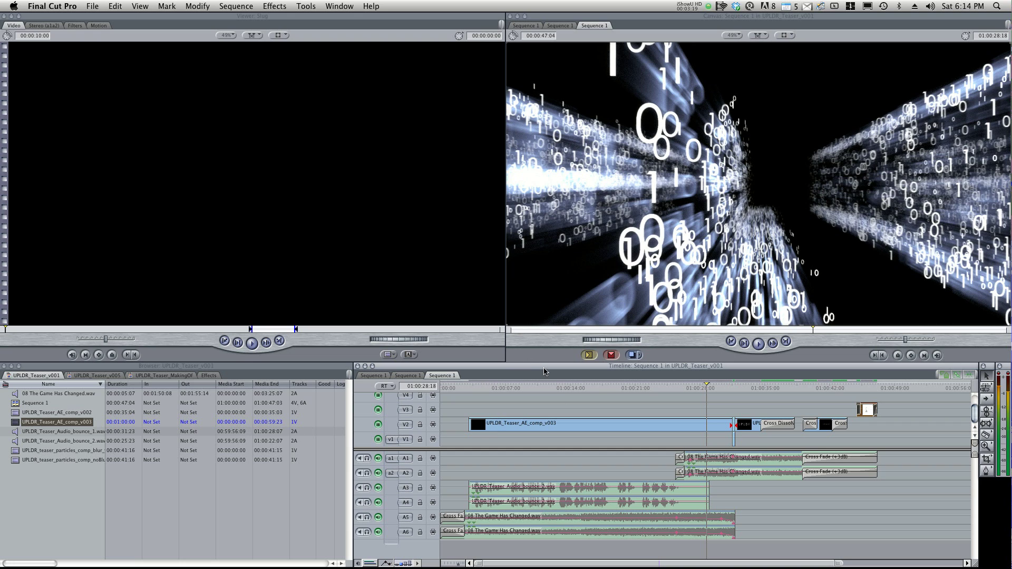
pyautogui.click(103, 5)
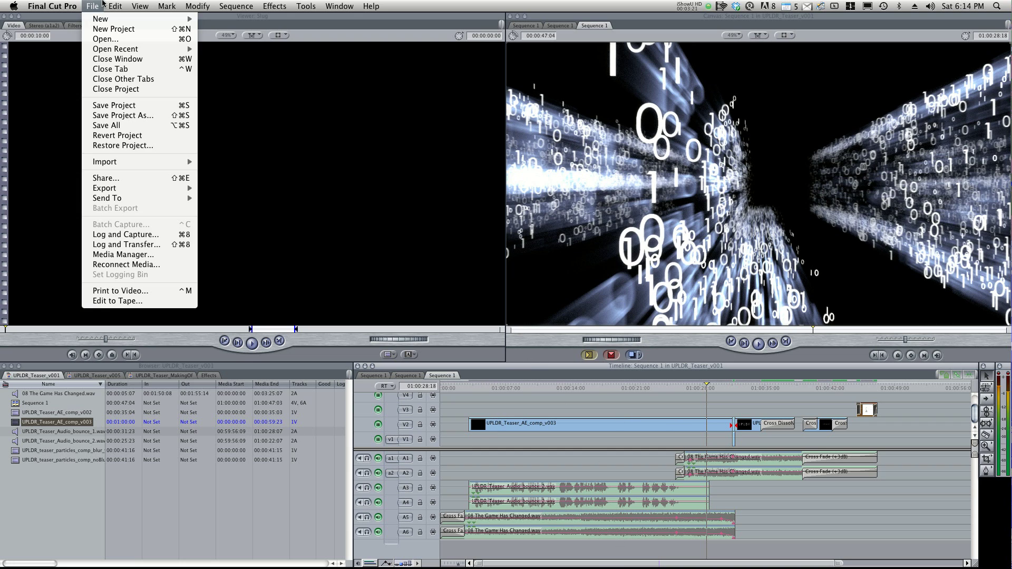
pyautogui.click(36, 181)
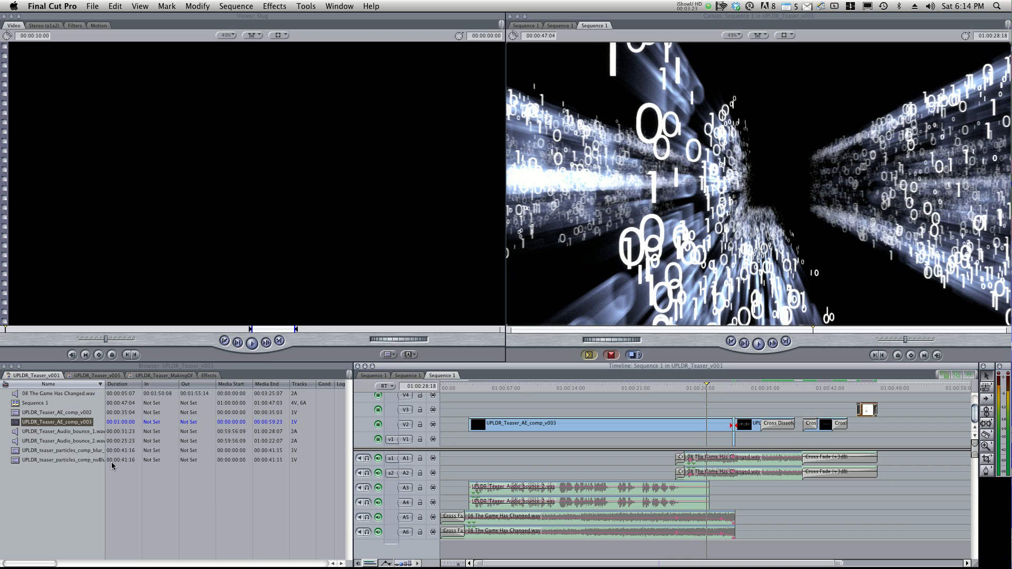
# Widen the Name column and review the AE comp, particle and audio bounce clips in the UPLDR_Teaser_v001 project
pyautogui.moveTo(105, 384); pyautogui.dragTo(148, 386)
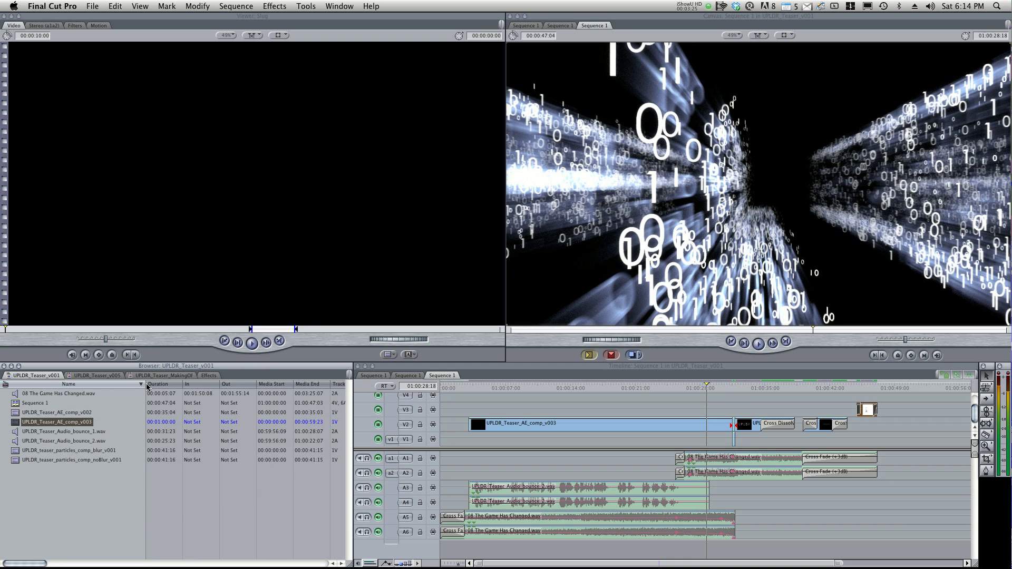
pyautogui.click(80, 412)
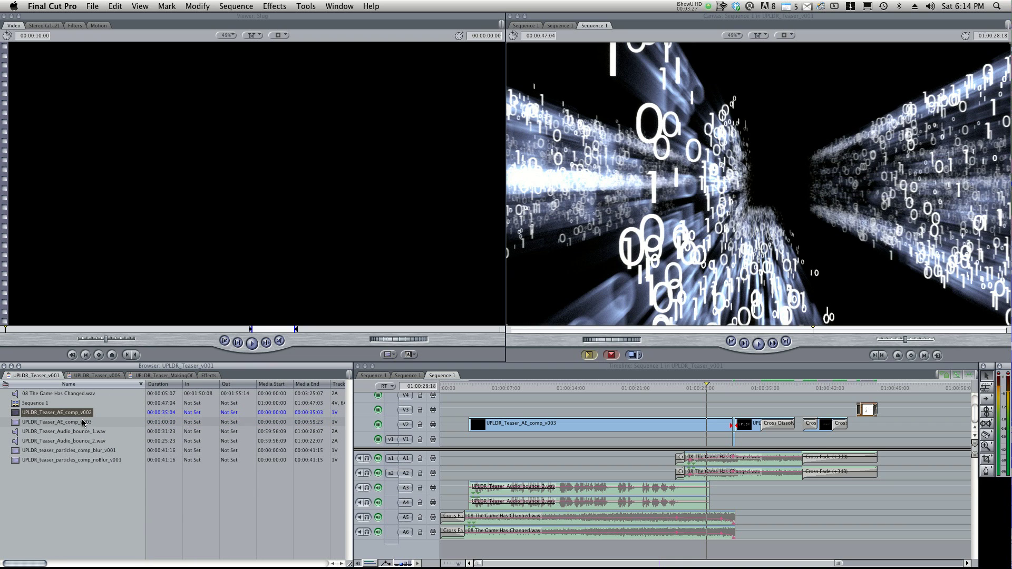
pyautogui.click(83, 422)
pyautogui.click(94, 451)
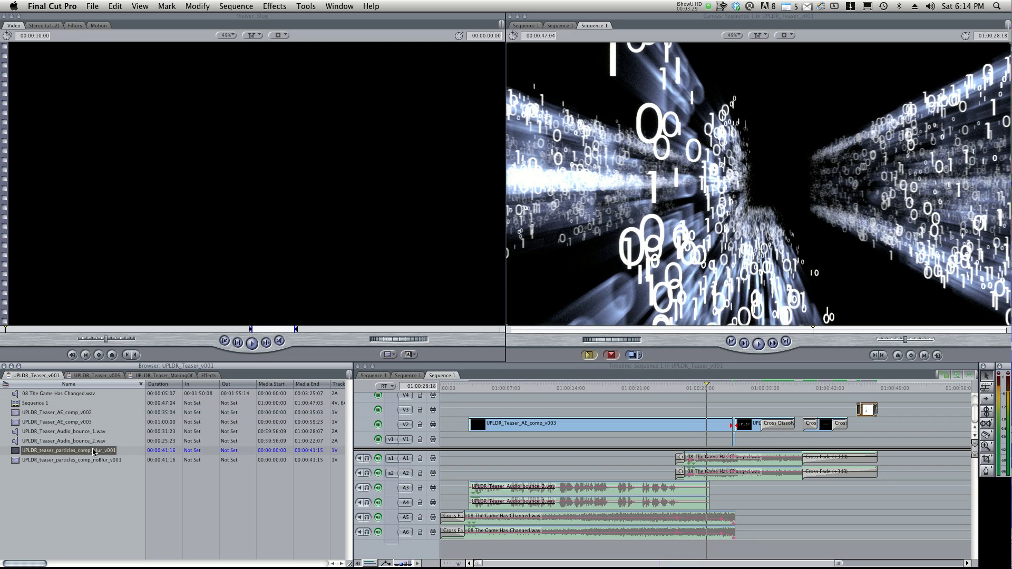
pyautogui.click(94, 460)
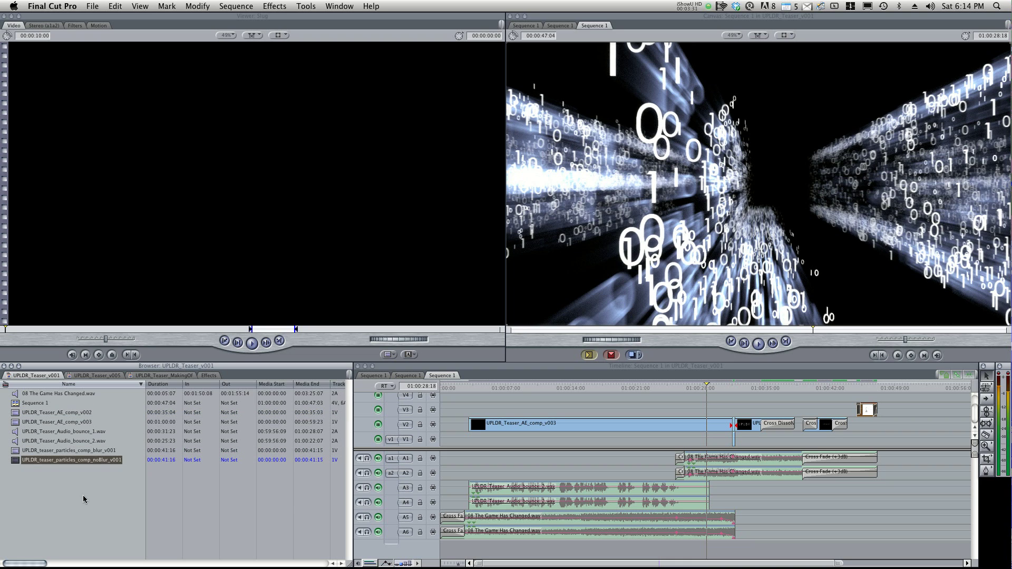
pyautogui.click(83, 494)
pyautogui.click(89, 441)
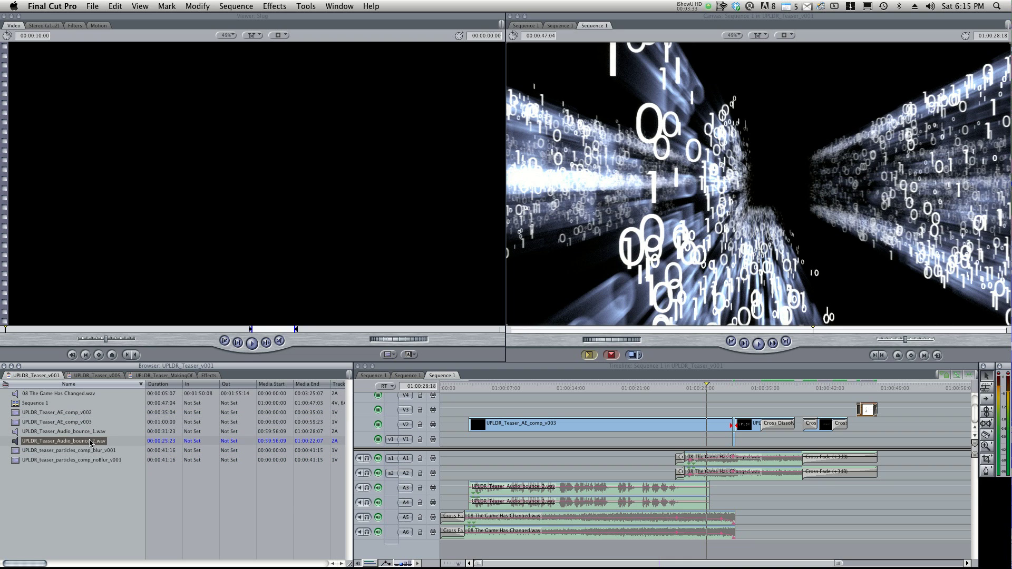
# Open Sequence 1 of the UPLDR_Teaser_v005 project and scrub through its opening to 01:00:12:08
pyautogui.click(92, 376)
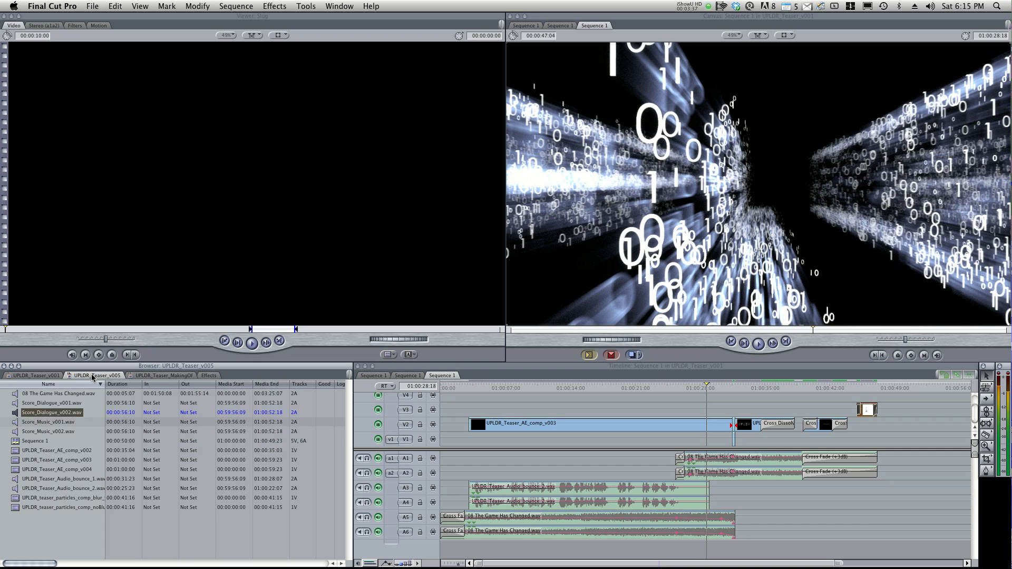
pyautogui.doubleClick(35, 442)
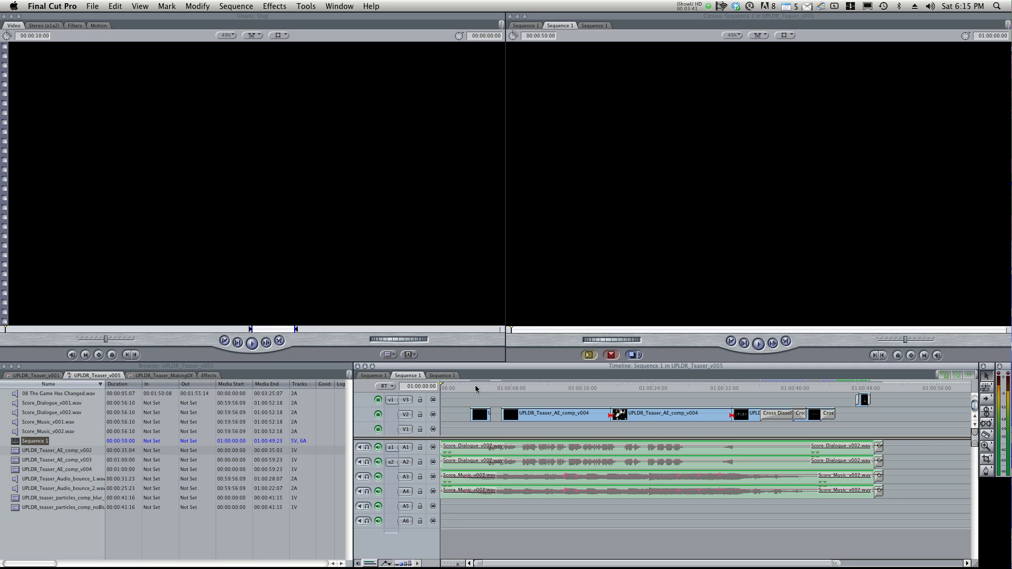
pyautogui.click(475, 389)
pyautogui.click(480, 389)
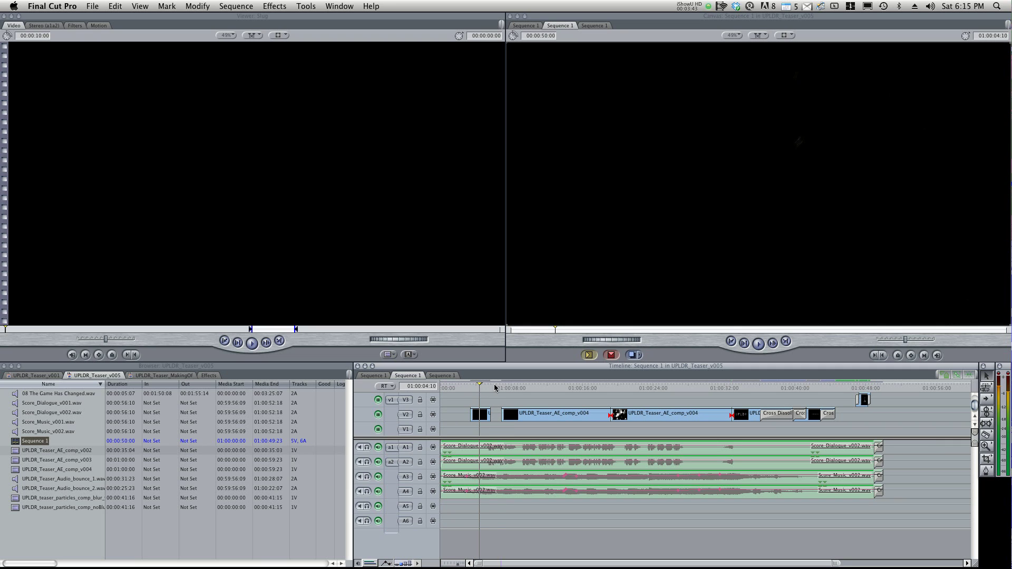
pyautogui.moveTo(494, 388); pyautogui.dragTo(551, 389)
# Select the first UPLDR_Teaser_AE_comp_v004 clip in the sequence and scrub back to 01:00:01:17
pyautogui.click(585, 418)
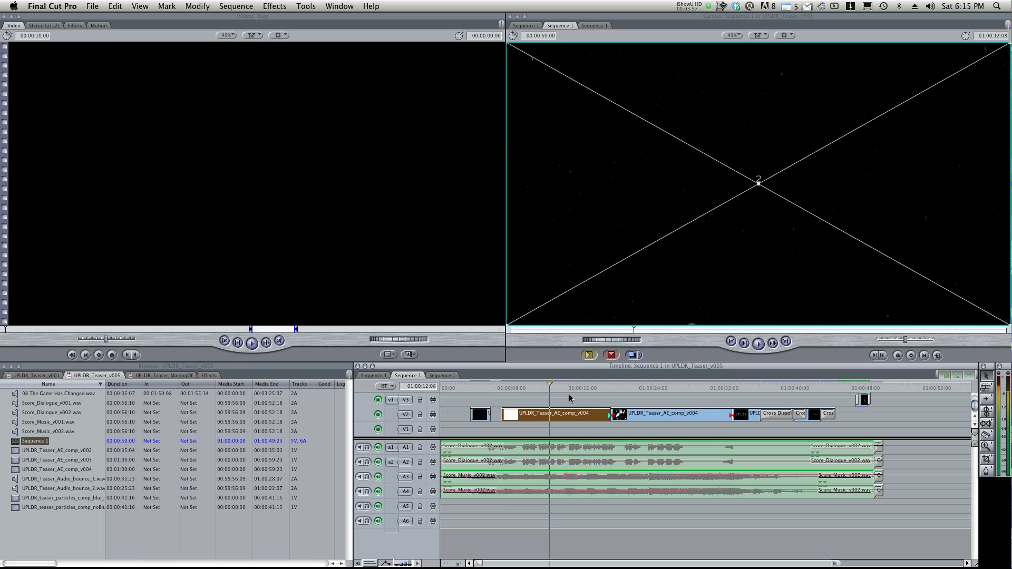
pyautogui.click(554, 391)
pyautogui.click(515, 390)
pyautogui.moveTo(515, 390); pyautogui.dragTo(454, 389)
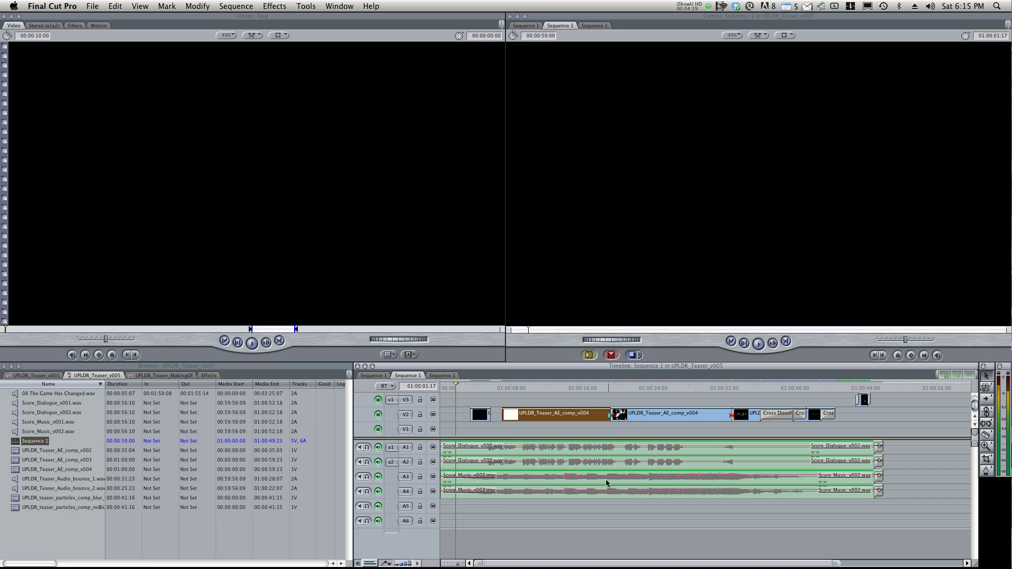
# Examine the Score_Music_v002.wav and Score_Dialogue_v002.wav audio tracks by selecting each, and clear the selection
pyautogui.click(578, 490)
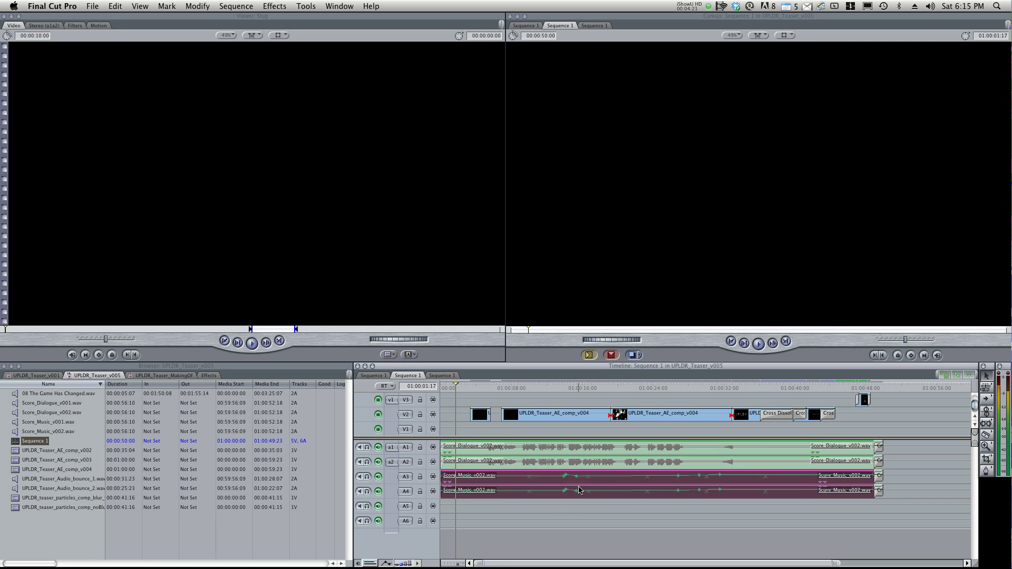
pyautogui.click(593, 449)
pyautogui.click(587, 483)
pyautogui.click(590, 461)
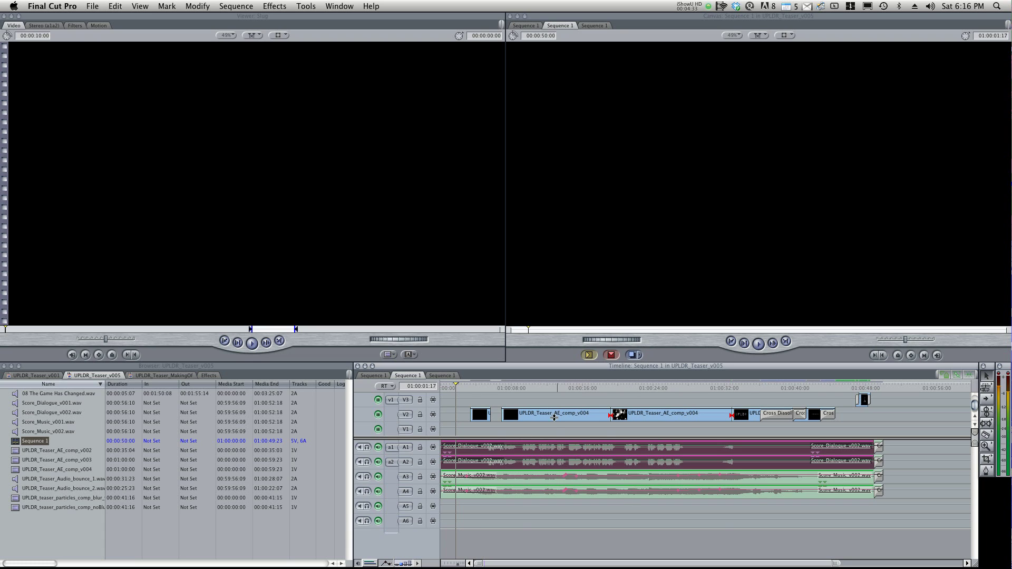
pyautogui.click(726, 522)
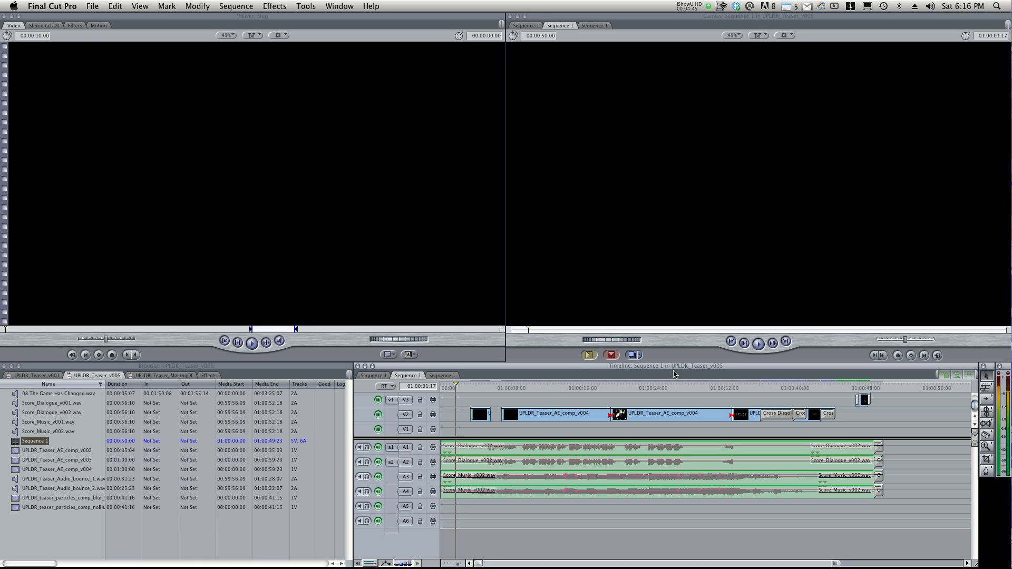
# Widen the Name column of the UPLDR_Teaser_v005 clip list to show the full file names, and clear its selection
pyautogui.click(250, 430)
pyautogui.click(580, 418)
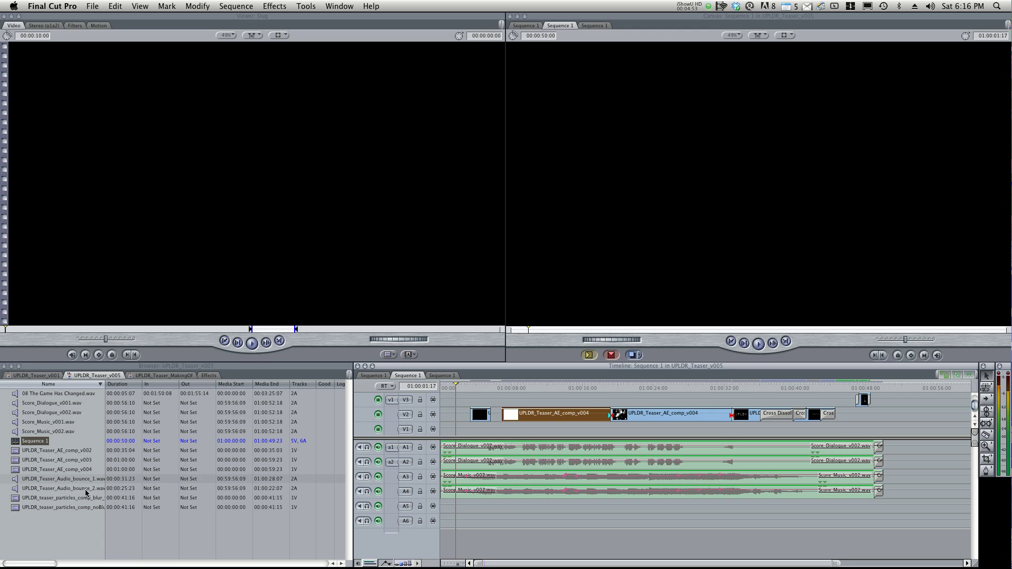
pyautogui.moveTo(104, 383); pyautogui.dragTo(150, 384)
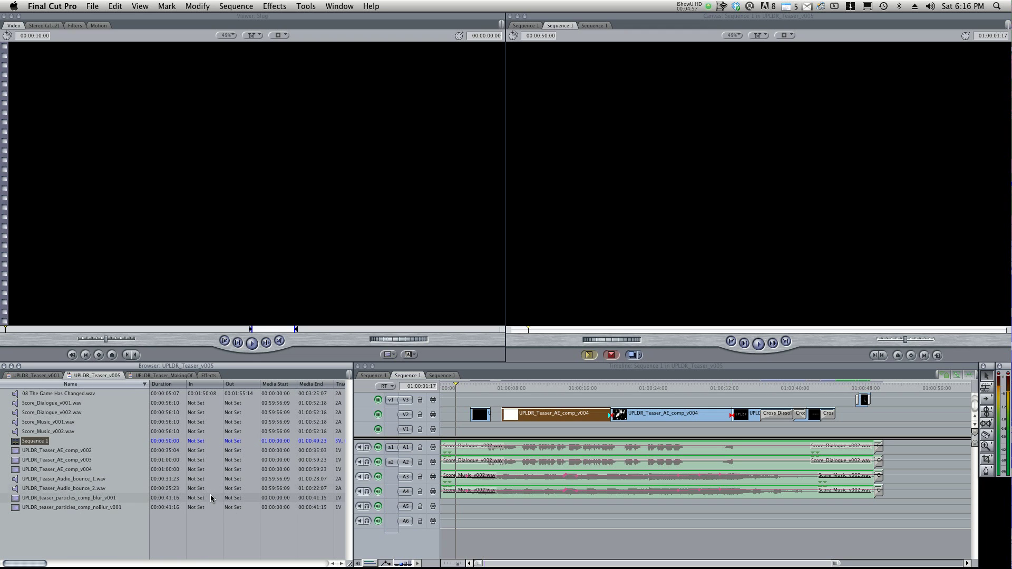
pyautogui.click(99, 525)
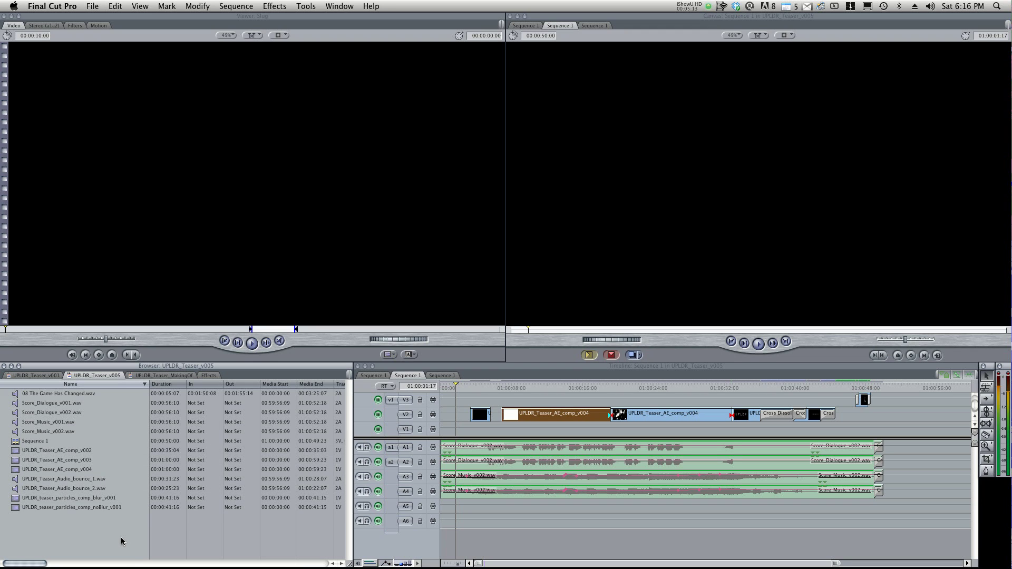
pyautogui.click(244, 498)
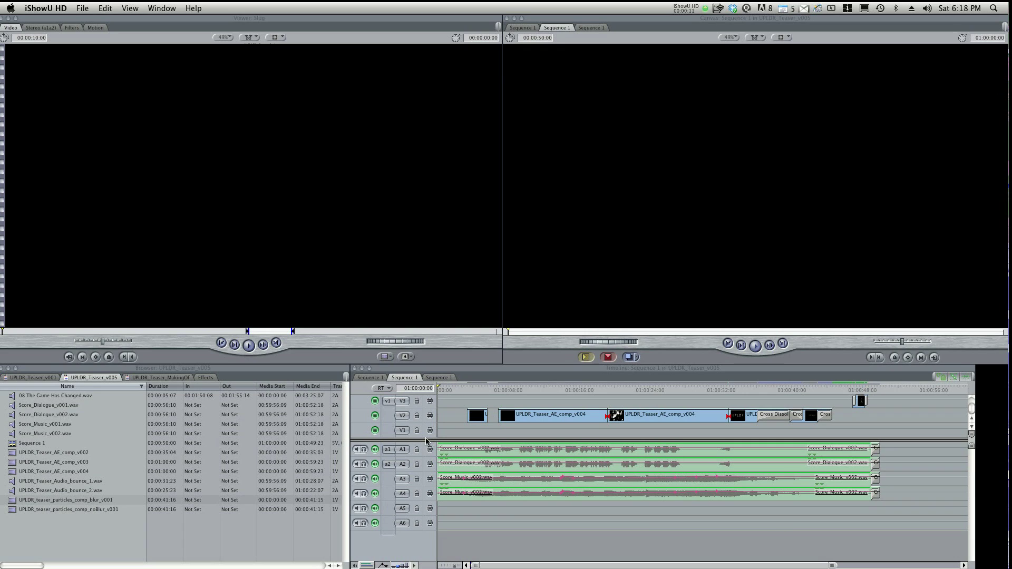
# Review the export formats available for the teaser sequence without starting an export
pyautogui.click(498, 371)
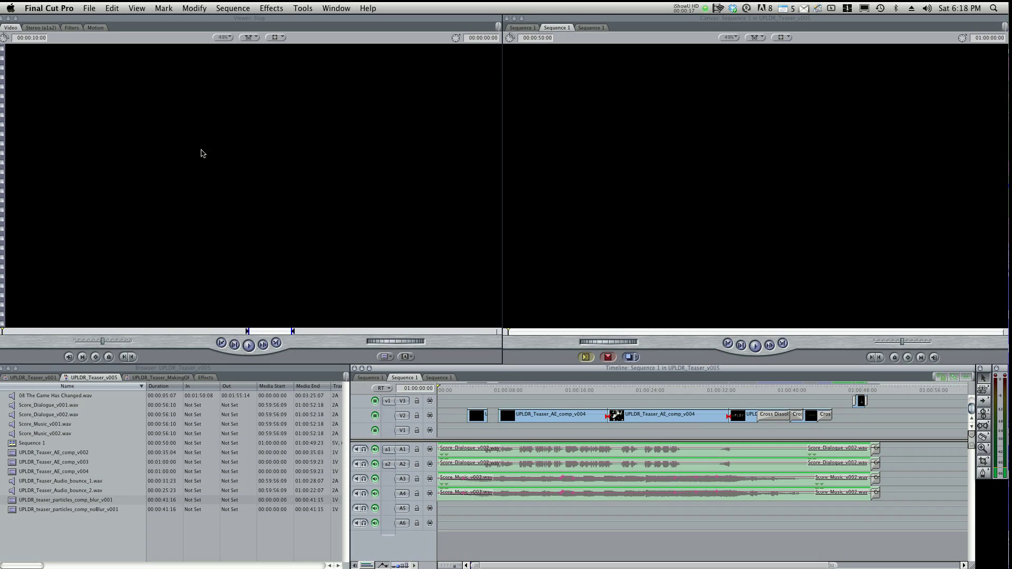
pyautogui.click(93, 9)
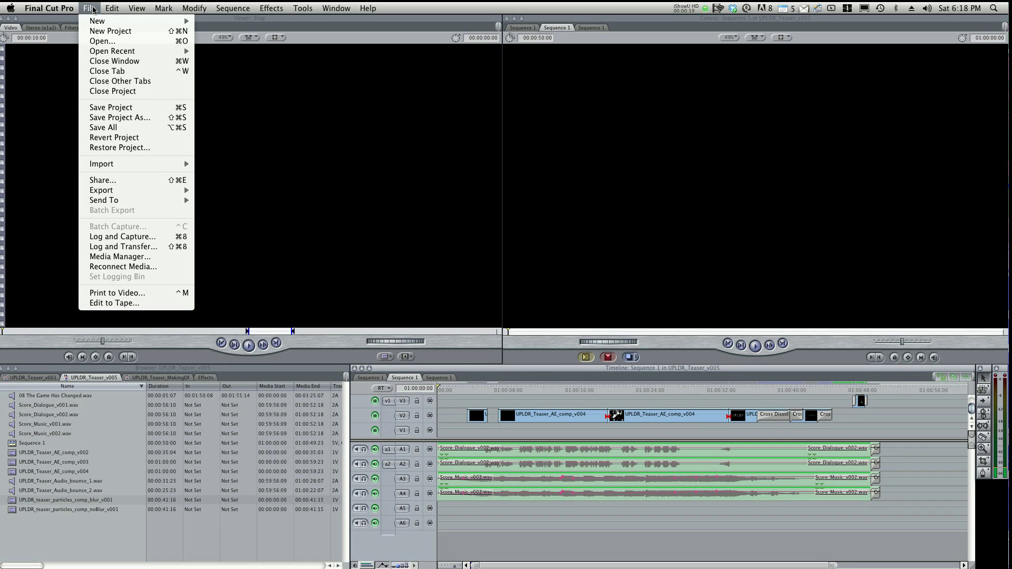
pyautogui.moveTo(130, 191)
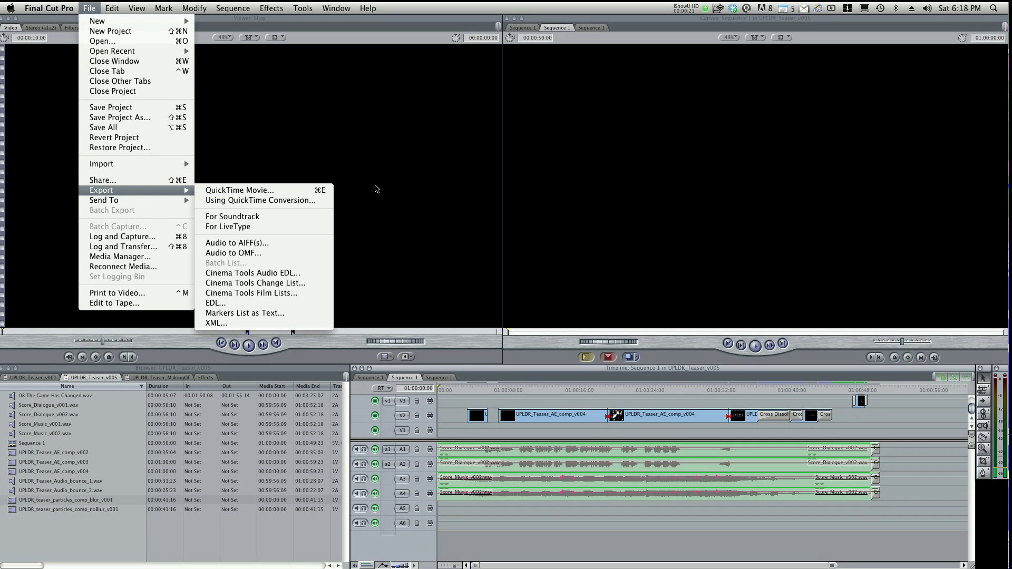
pyautogui.click(411, 198)
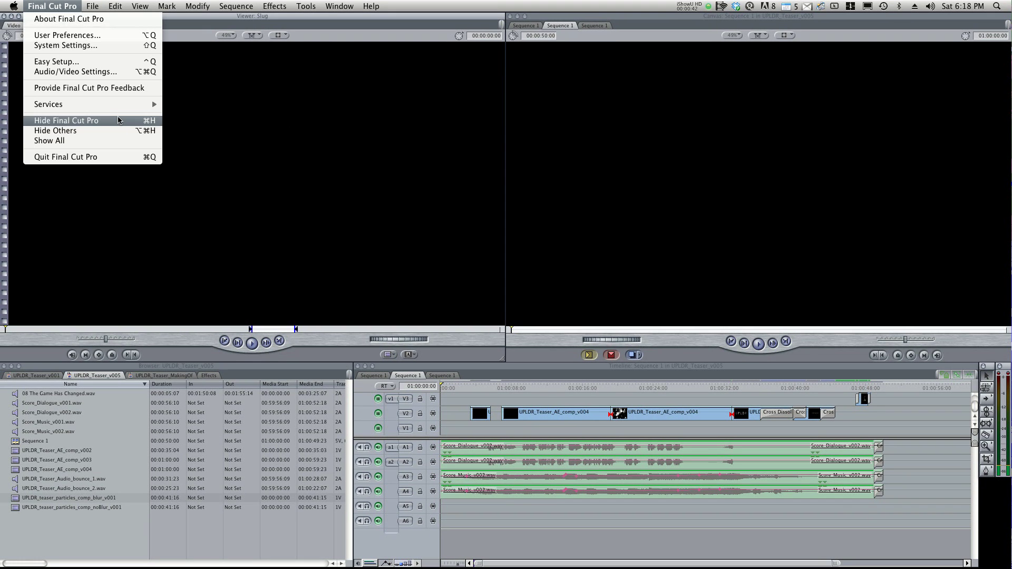
# Hide Final Cut Pro and clear the Making the Teaser and iShowU Recordings folder windows off the desktop
pyautogui.click(118, 120)
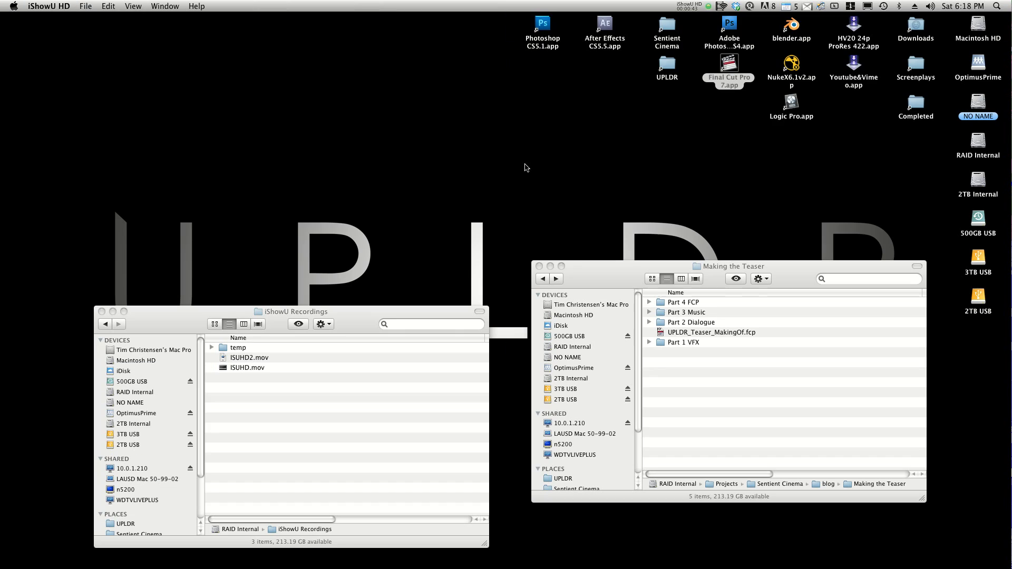
pyautogui.click(549, 266)
pyautogui.click(112, 311)
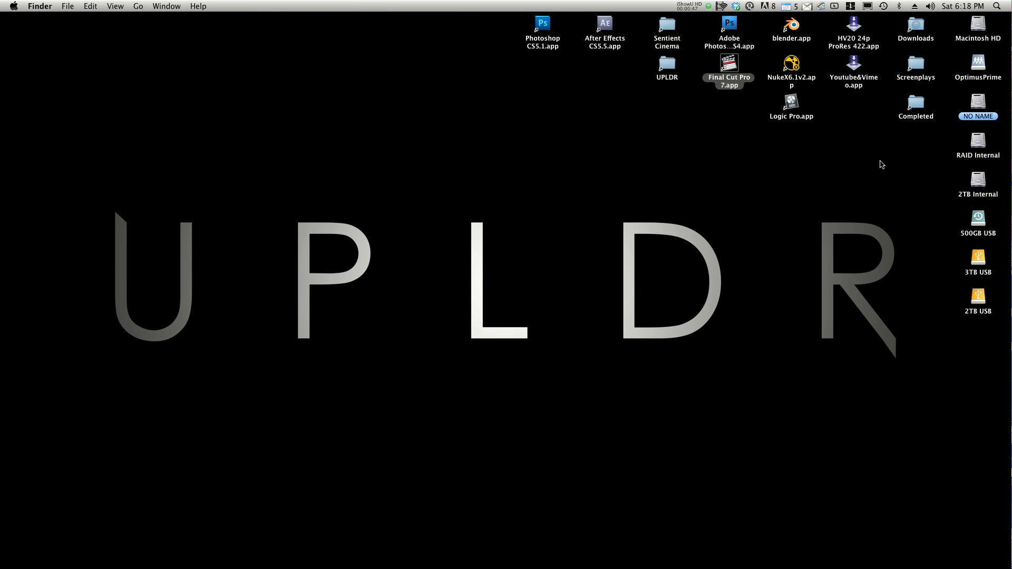
# Launch the Youtube&Vimeo droplet from the desktop, enlarge its window and select the Youtube output setting
pyautogui.click(854, 66)
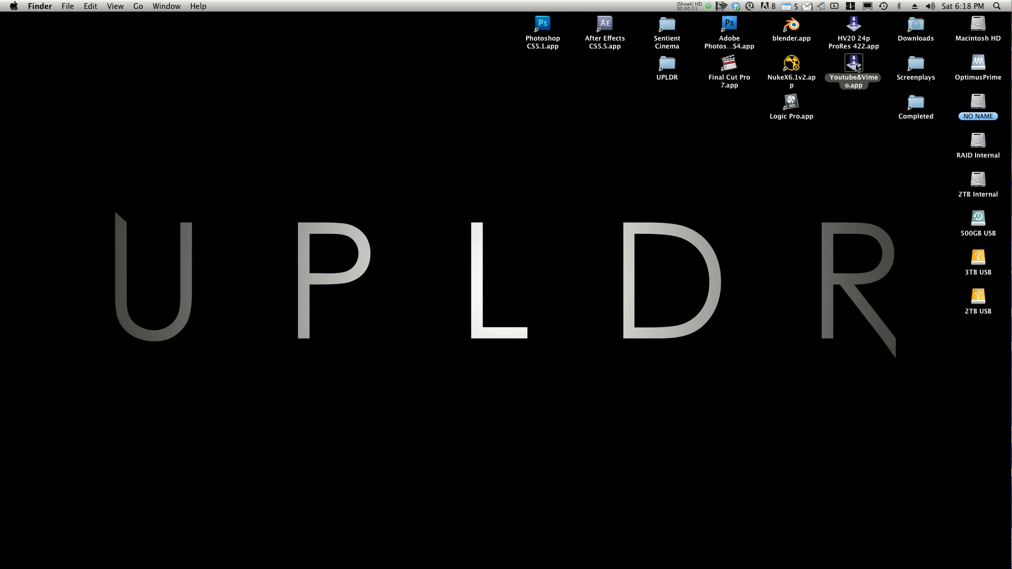
pyautogui.doubleClick(855, 65)
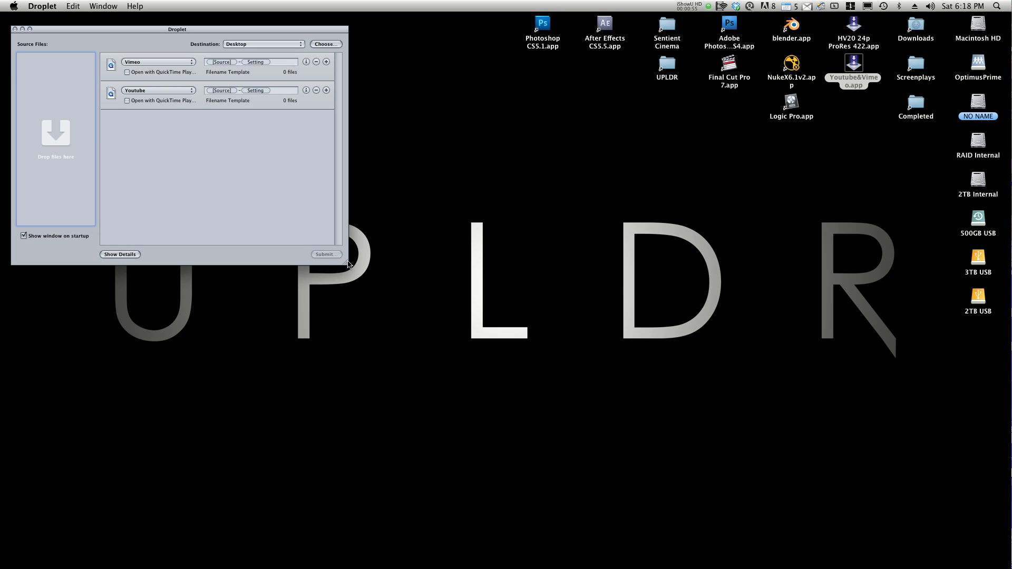
pyautogui.moveTo(348, 264); pyautogui.dragTo(632, 393)
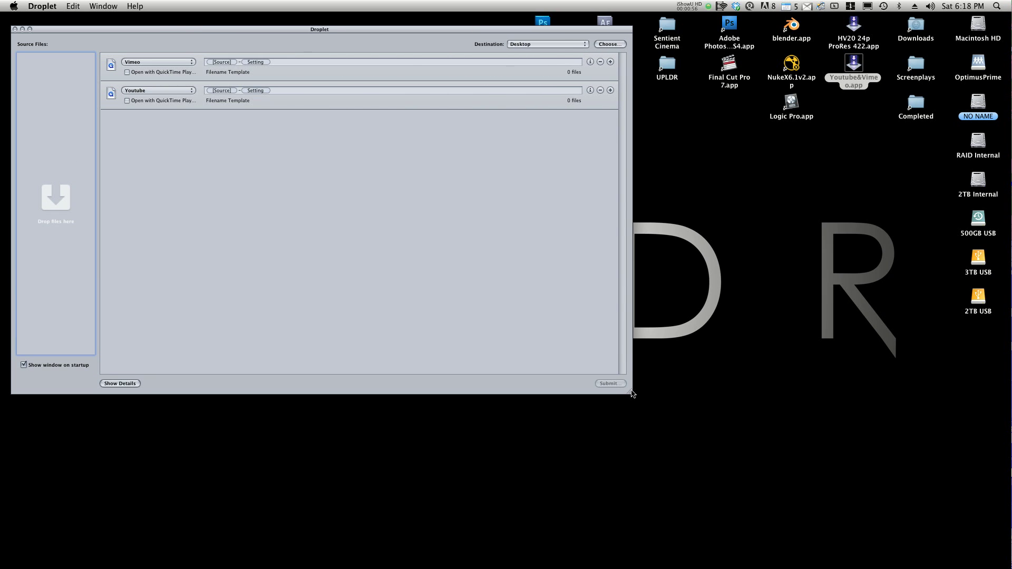
pyautogui.click(112, 72)
pyautogui.click(112, 94)
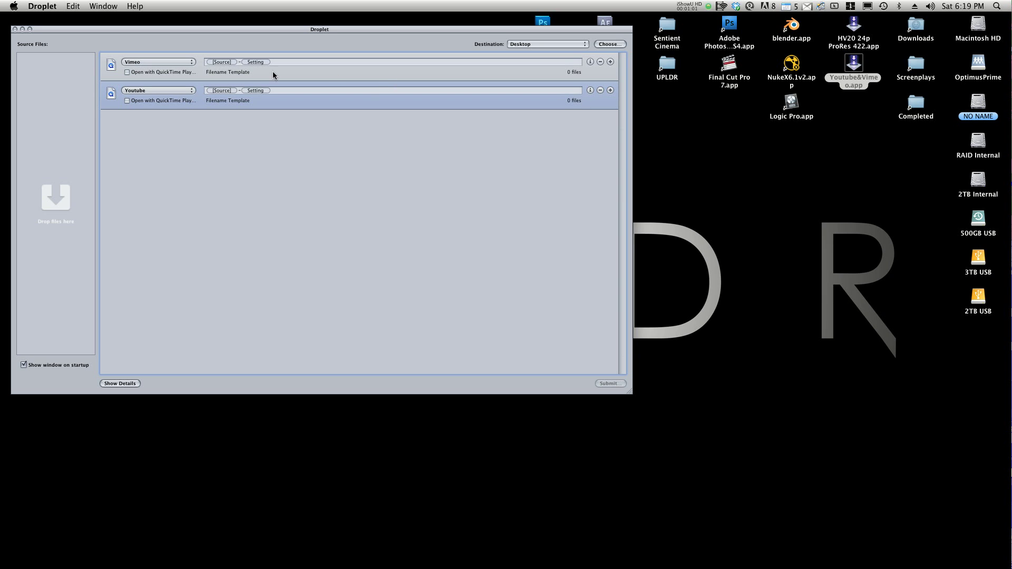
# Review the presets available for the droplet's Vimeo output without changing it, and move the droplet window aside
pyautogui.click(261, 61)
pyautogui.click(295, 166)
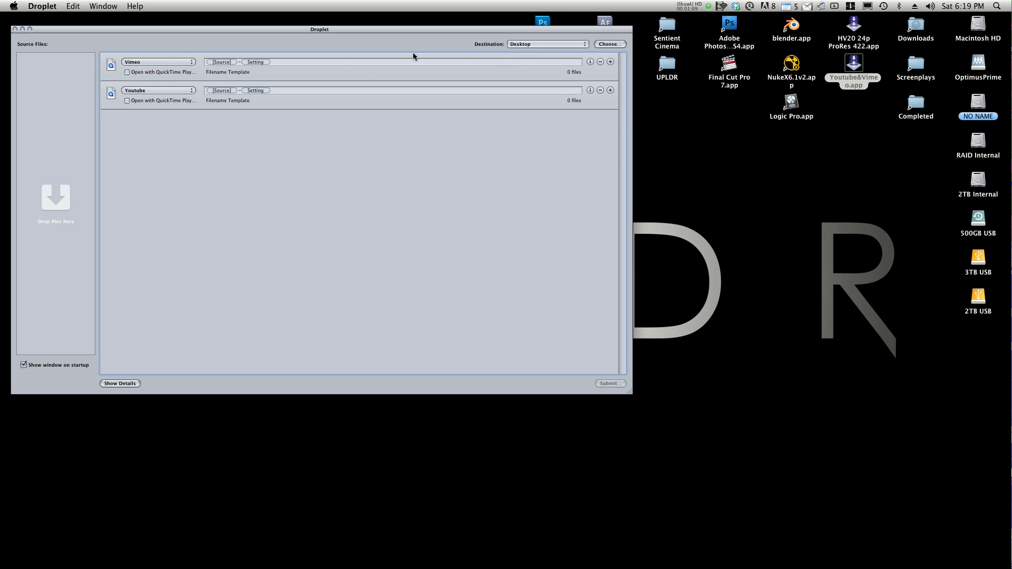
pyautogui.click(169, 65)
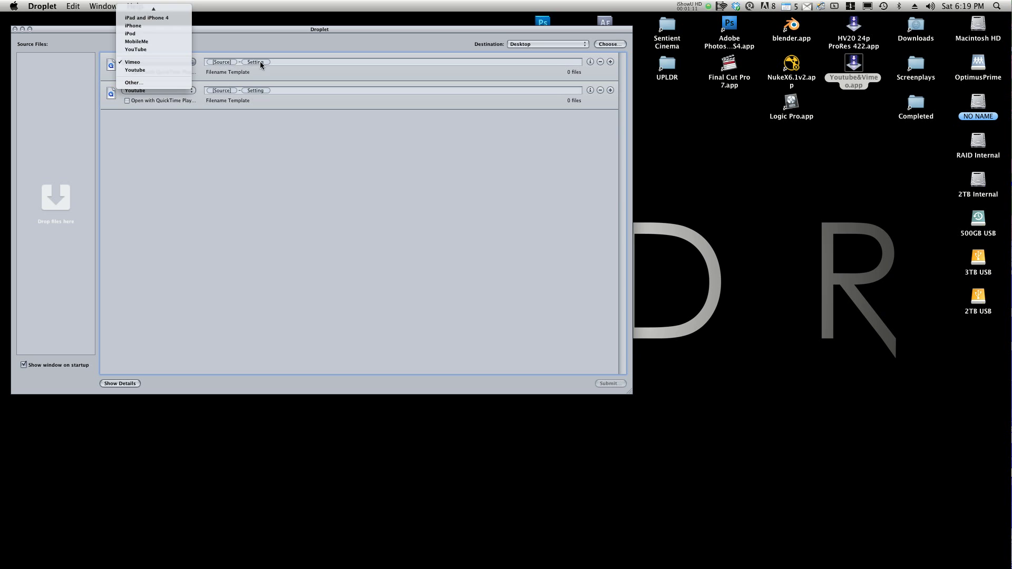
pyautogui.click(285, 64)
pyautogui.click(834, 192)
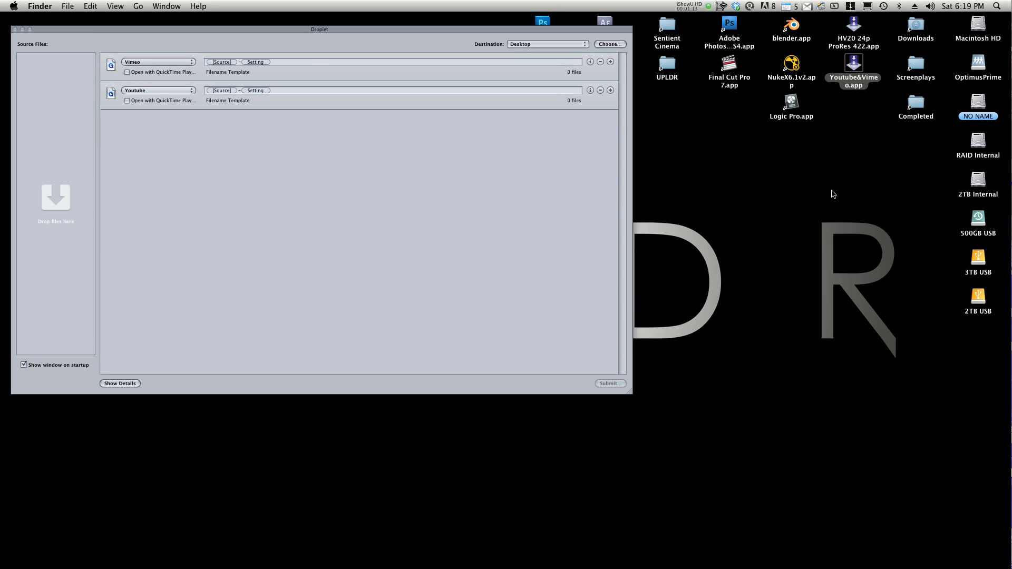
pyautogui.moveTo(535, 31); pyautogui.dragTo(604, 69)
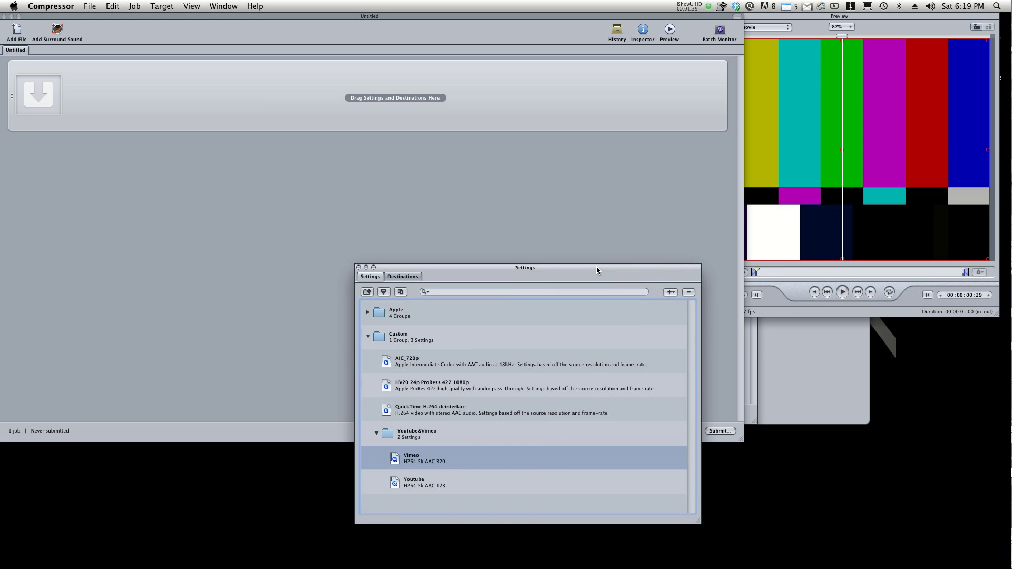
# In Compressor, reposition the Settings window and open the Youtube setting of the Youtube&Vimeo group in the Inspector
pyautogui.moveTo(596, 269); pyautogui.dragTo(547, 261)
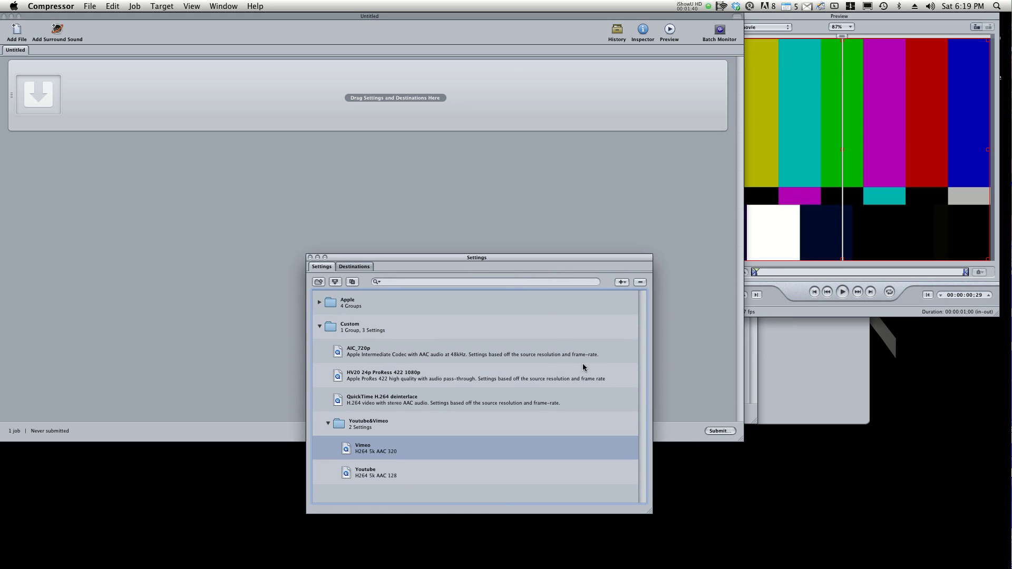
pyautogui.click(380, 487)
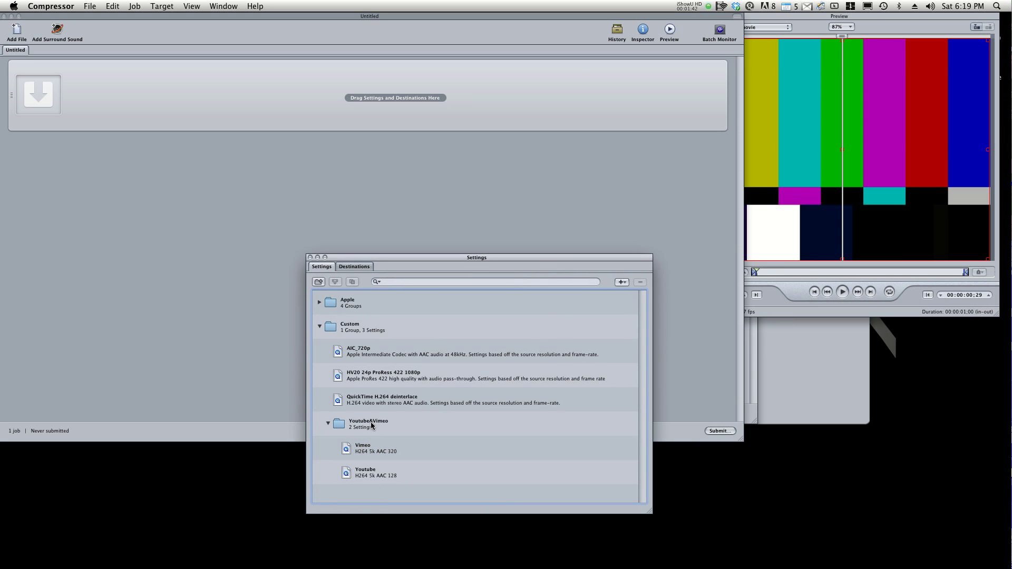
pyautogui.click(373, 425)
pyautogui.doubleClick(376, 454)
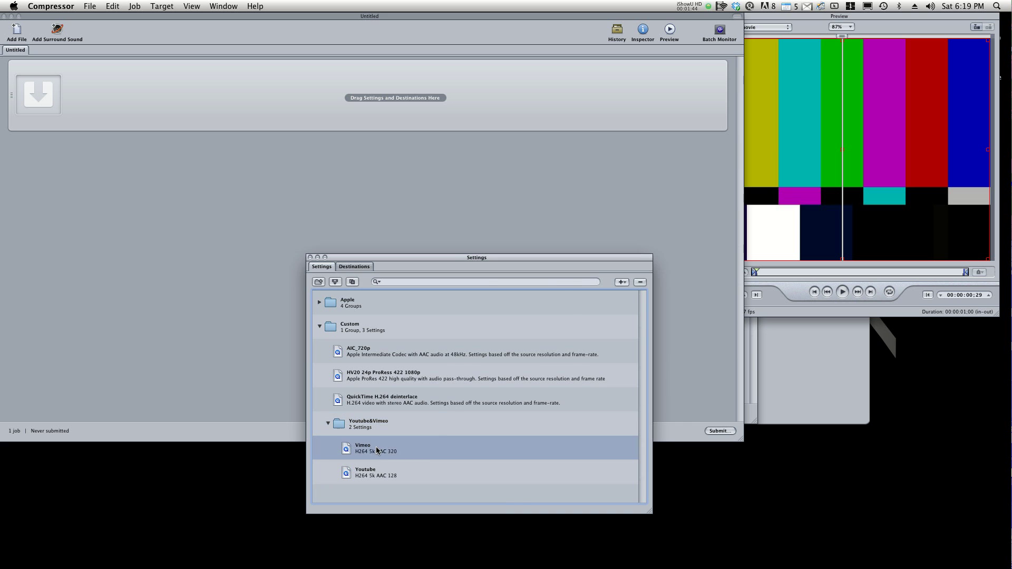
pyautogui.click(370, 474)
pyautogui.doubleClick(369, 473)
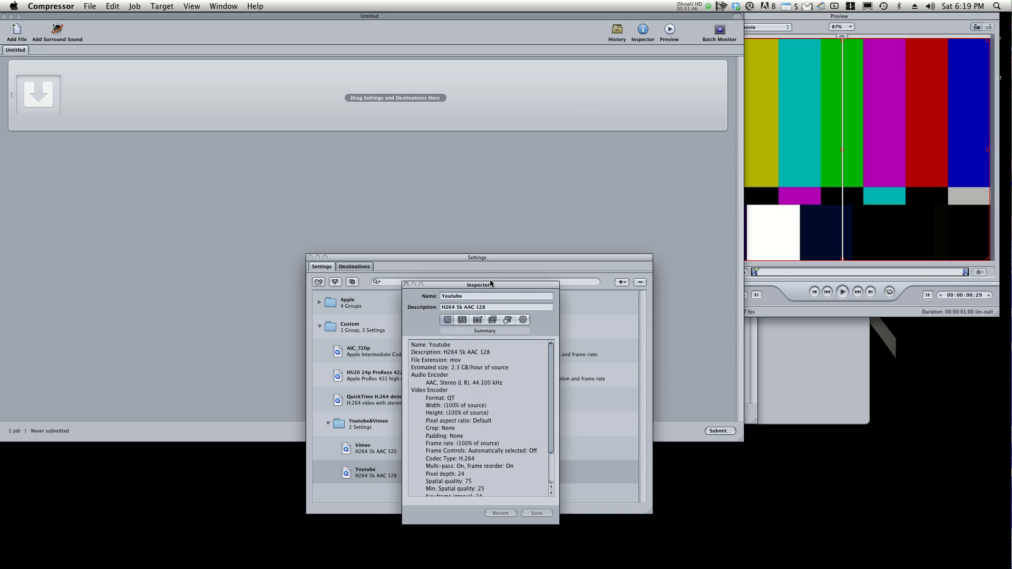
# Place the Inspector and Settings windows clear of each other and compare the summaries of the Vimeo and Youtube settings
pyautogui.moveTo(491, 285); pyautogui.dragTo(774, 32)
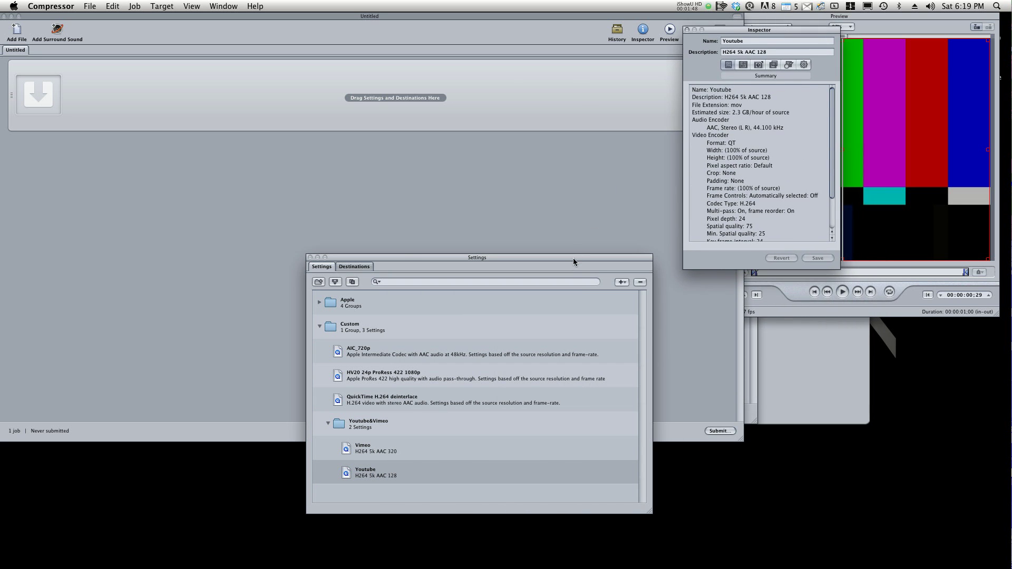
pyautogui.moveTo(573, 261); pyautogui.dragTo(479, 252)
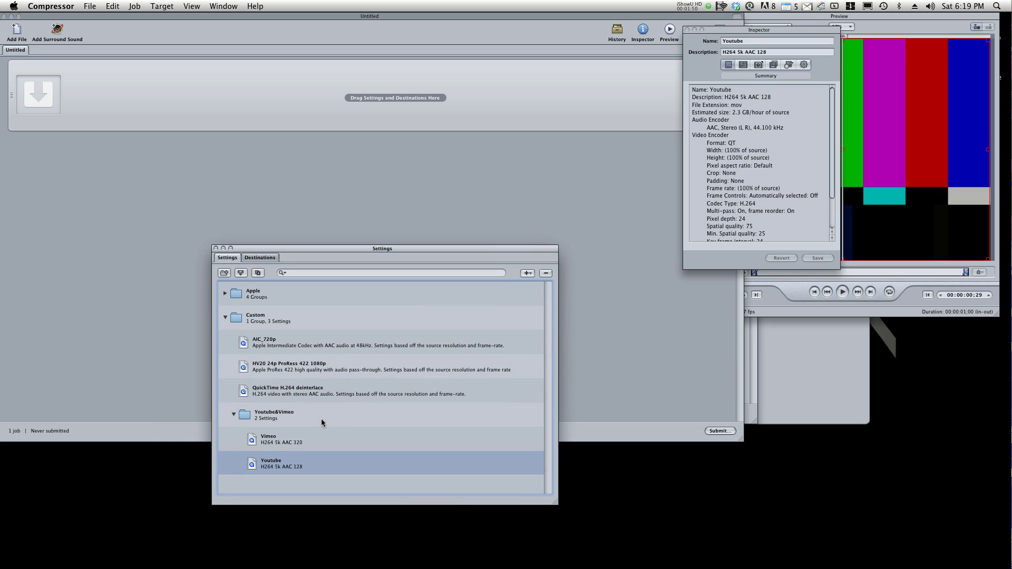
pyautogui.click(290, 440)
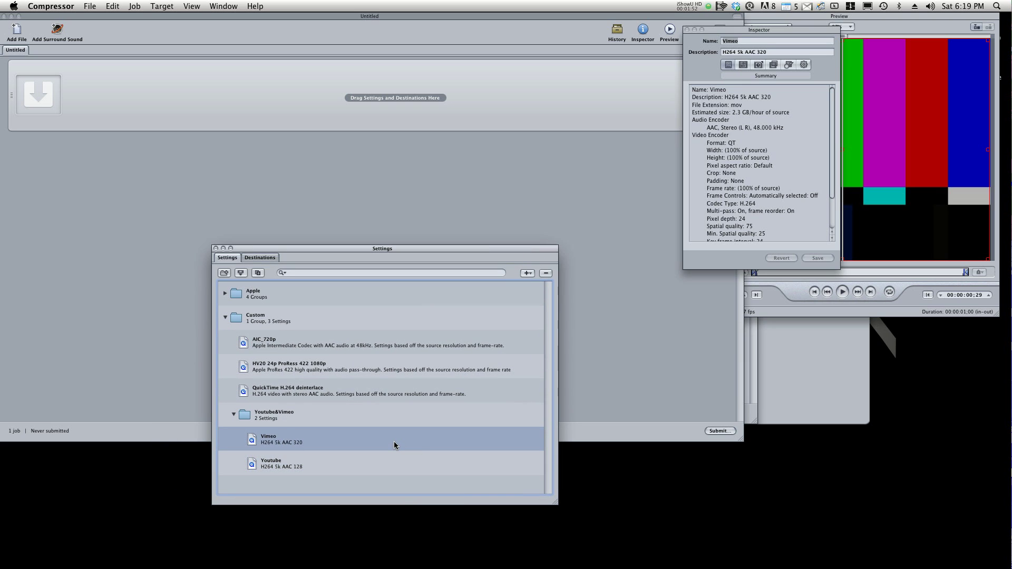
pyautogui.click(304, 463)
pyautogui.click(300, 443)
pyautogui.click(293, 457)
pyautogui.click(309, 439)
# Examine the Vimeo setting's H.264 video compression options, including its data rate limit, and accept them as they are
pyautogui.click(758, 64)
pyautogui.click(740, 118)
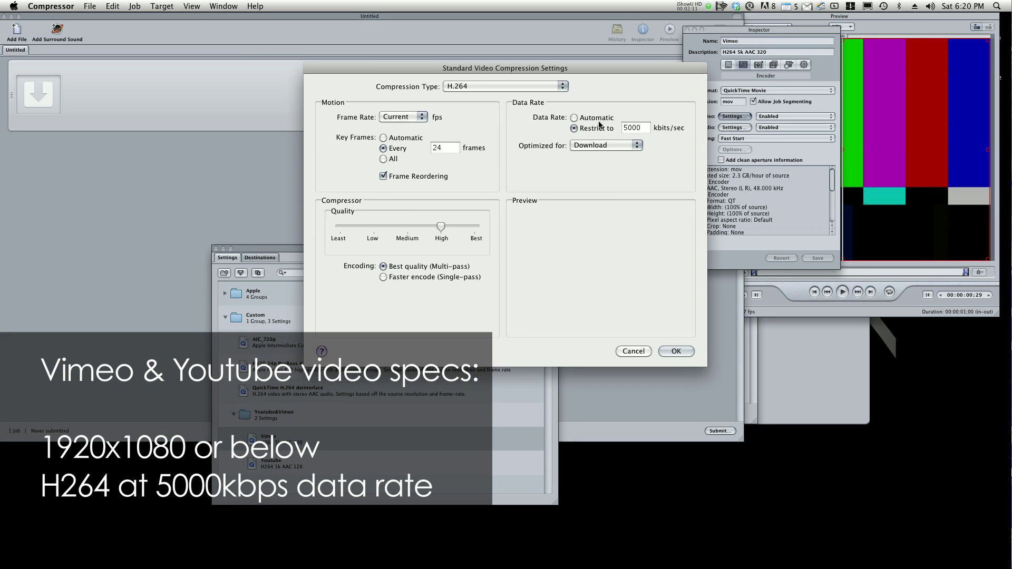
pyautogui.click(643, 127)
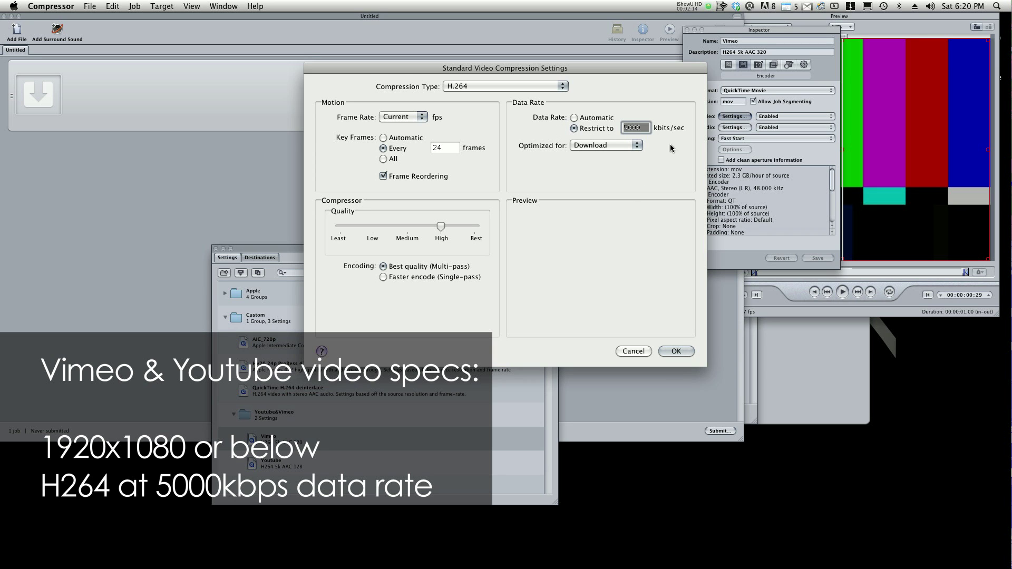
pyautogui.click(643, 129)
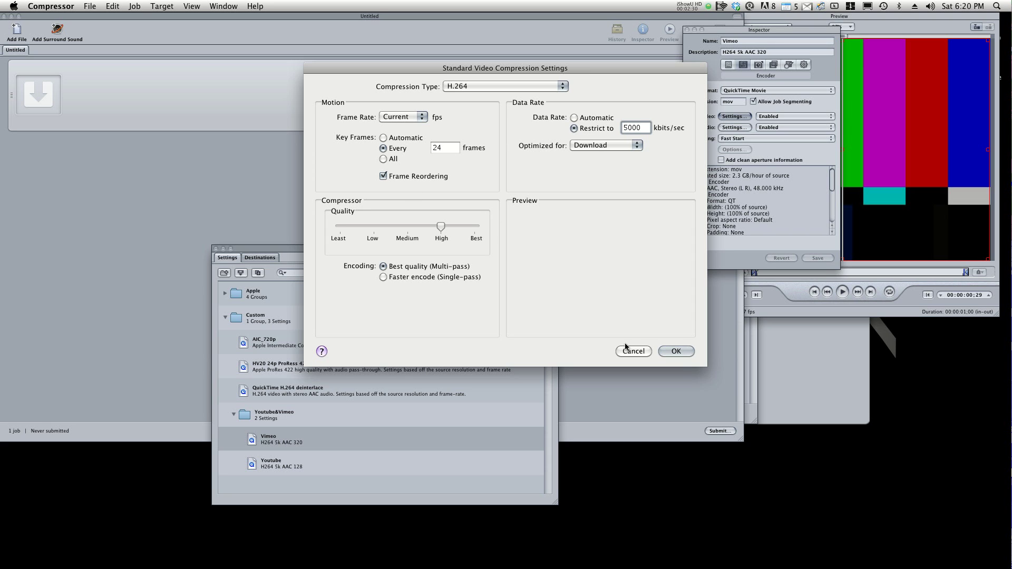
pyautogui.click(684, 351)
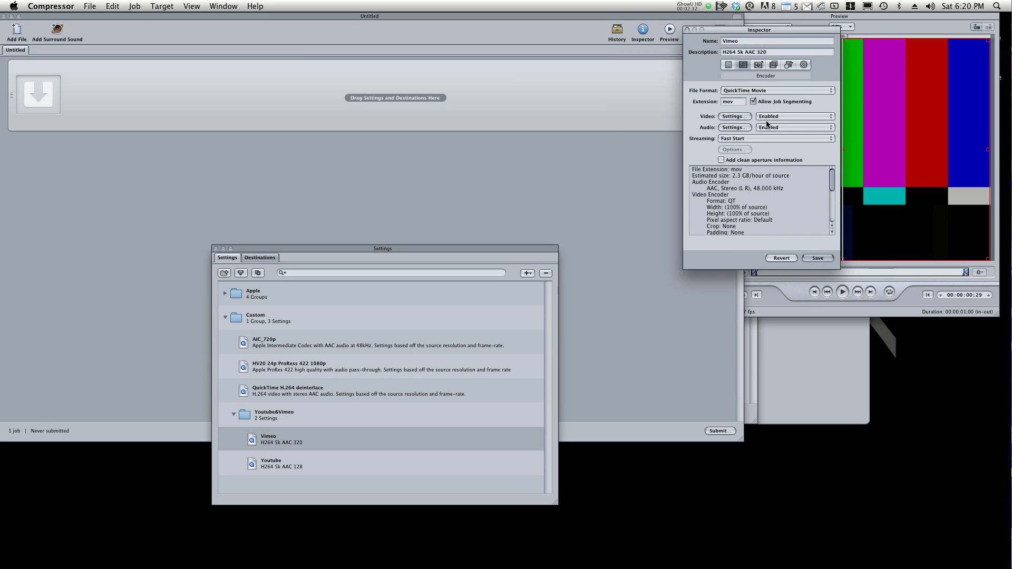
# Check the AAC sample rate and target bit rate of the Vimeo setting, and save the setting
pyautogui.click(734, 127)
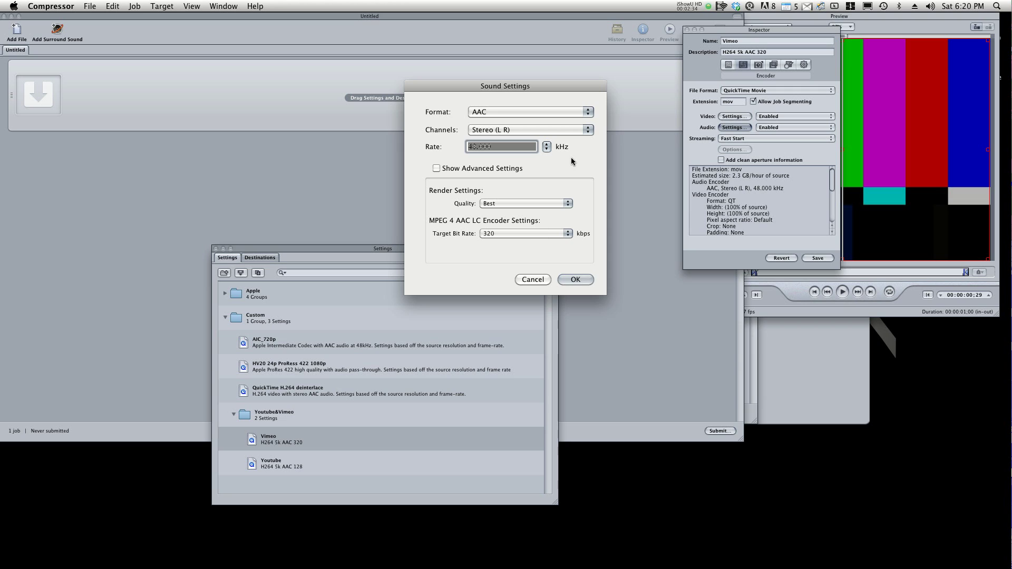
pyautogui.click(517, 145)
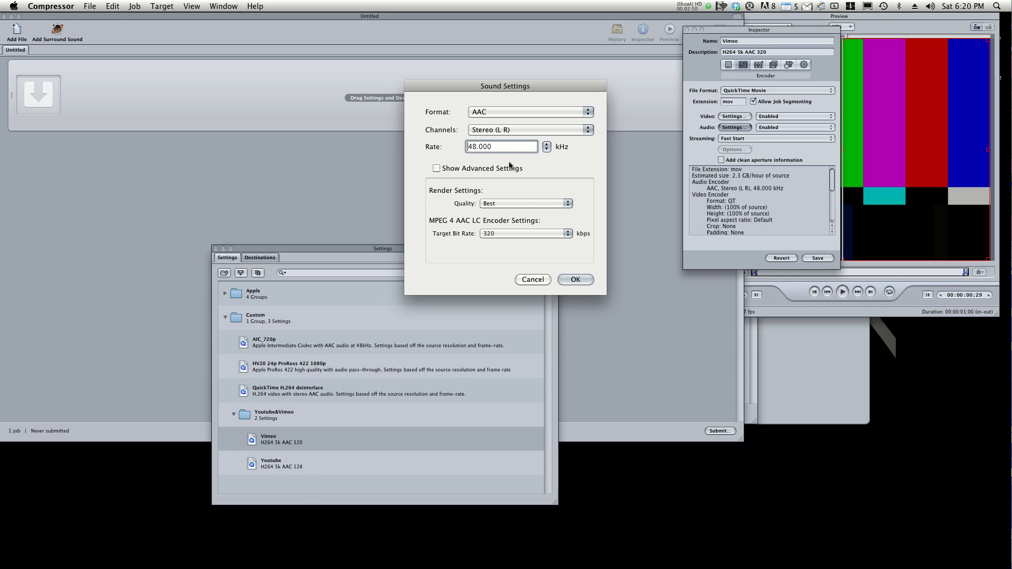
pyautogui.moveTo(497, 86); pyautogui.dragTo(546, 30)
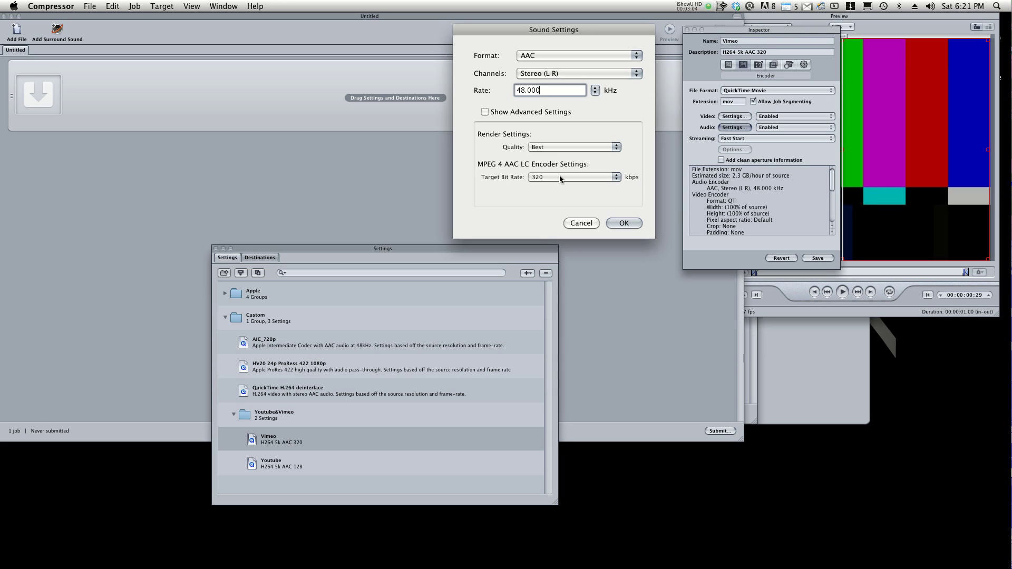
pyautogui.click(627, 223)
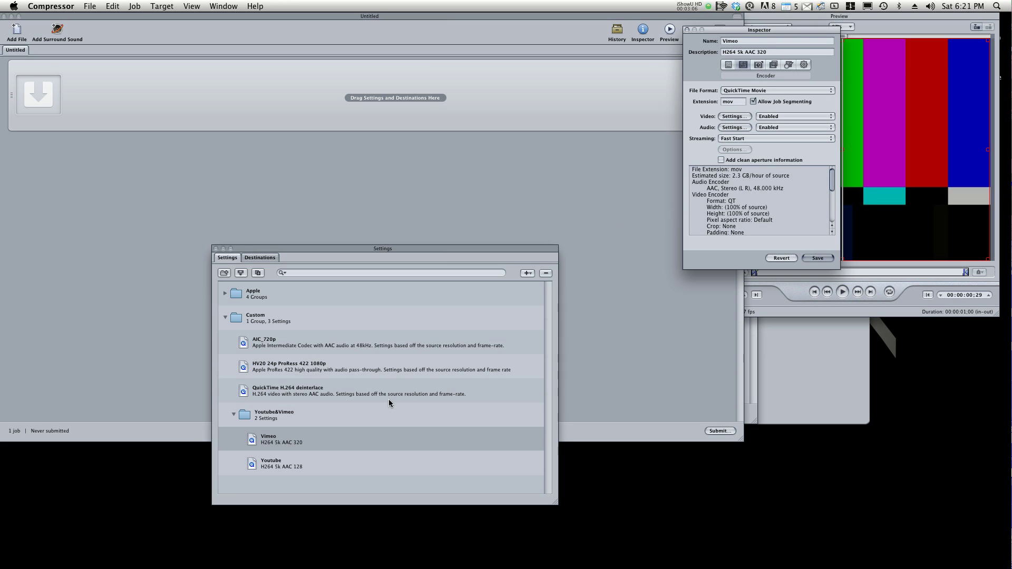
pyautogui.click(745, 128)
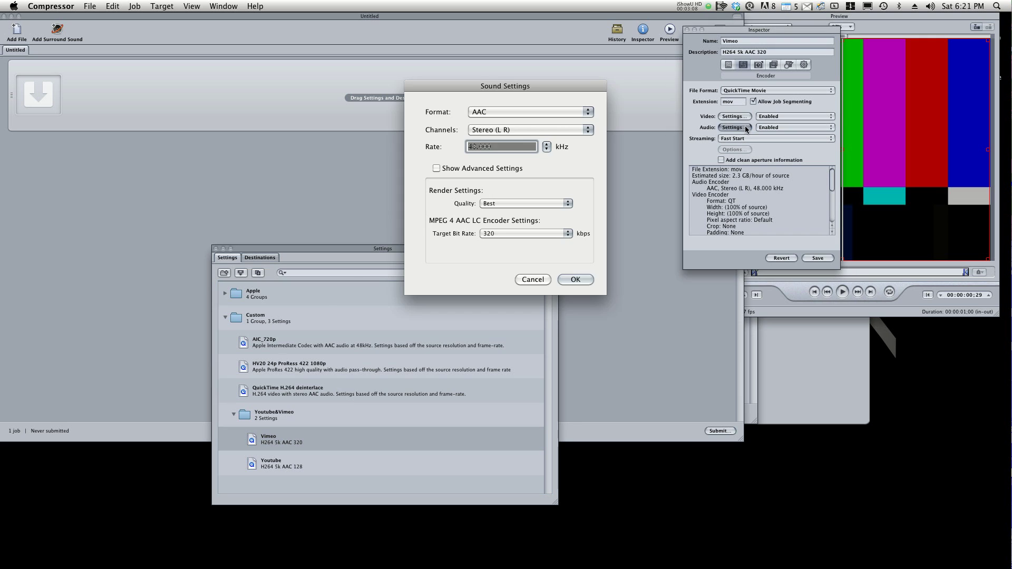
pyautogui.click(530, 149)
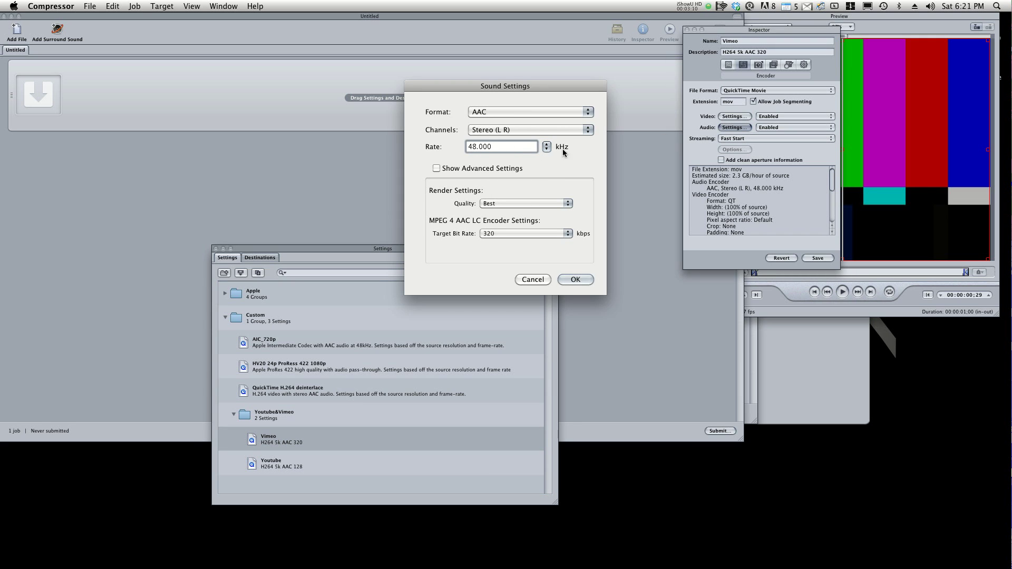
pyautogui.click(543, 279)
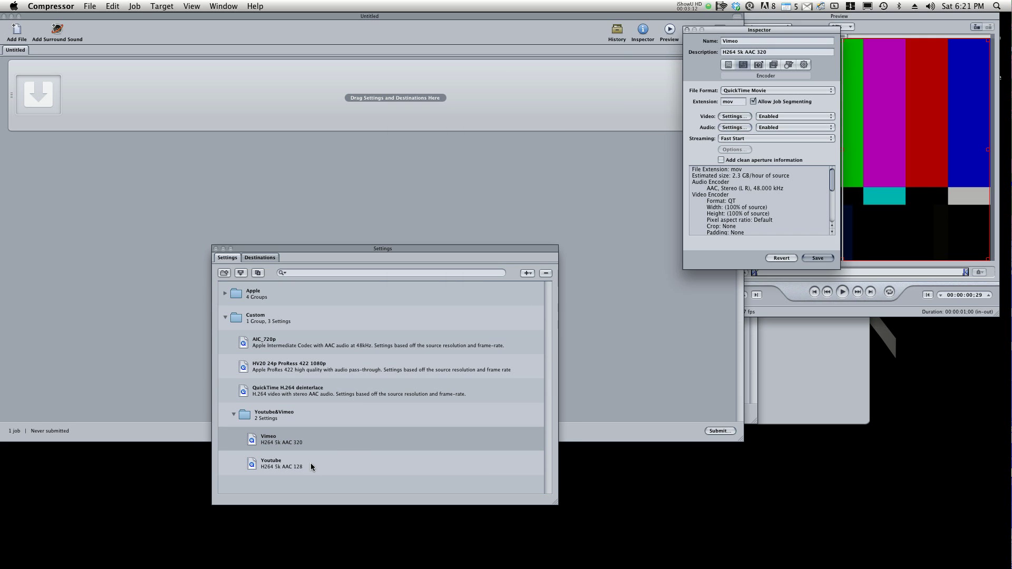
pyautogui.click(311, 467)
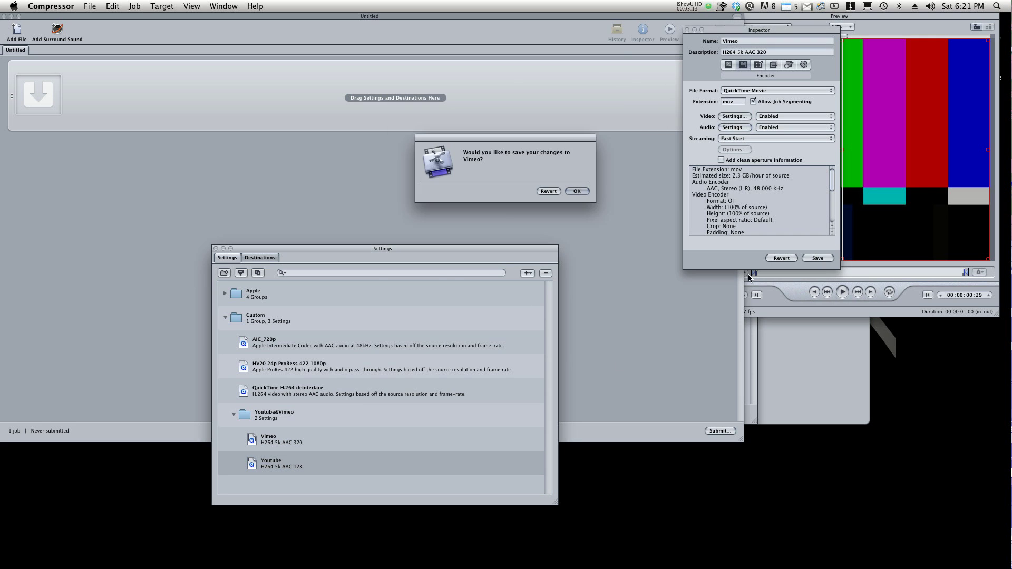
pyautogui.click(578, 191)
# Check the AAC sample rate and target bit rate of the Youtube setting, and save the setting
pyautogui.click(737, 127)
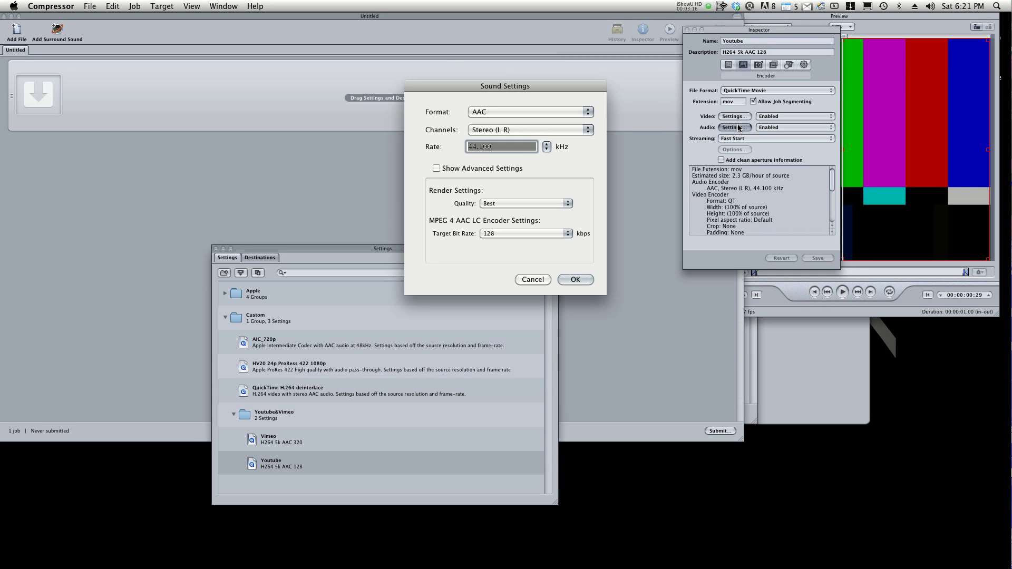
pyautogui.click(492, 150)
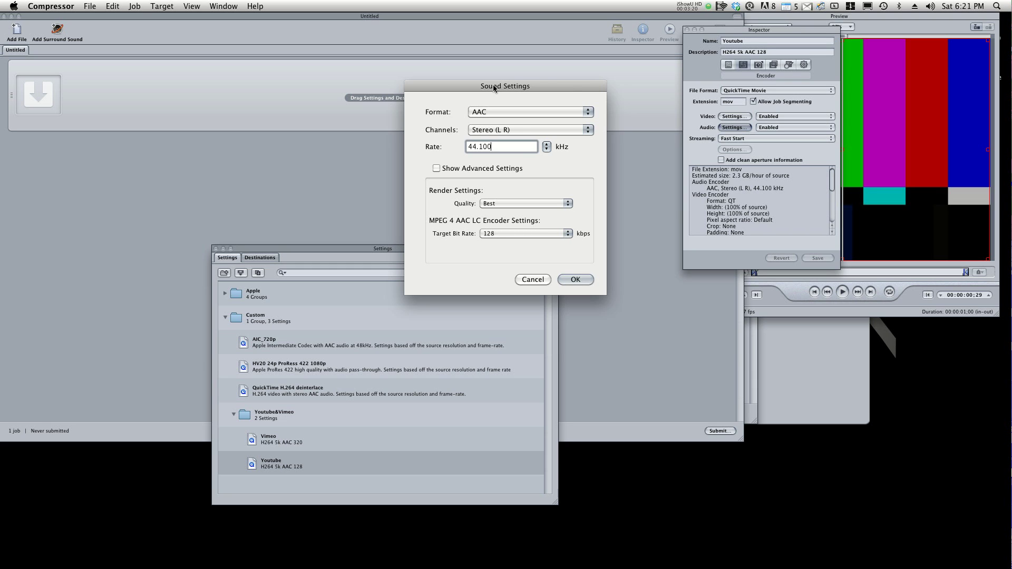
pyautogui.click(577, 280)
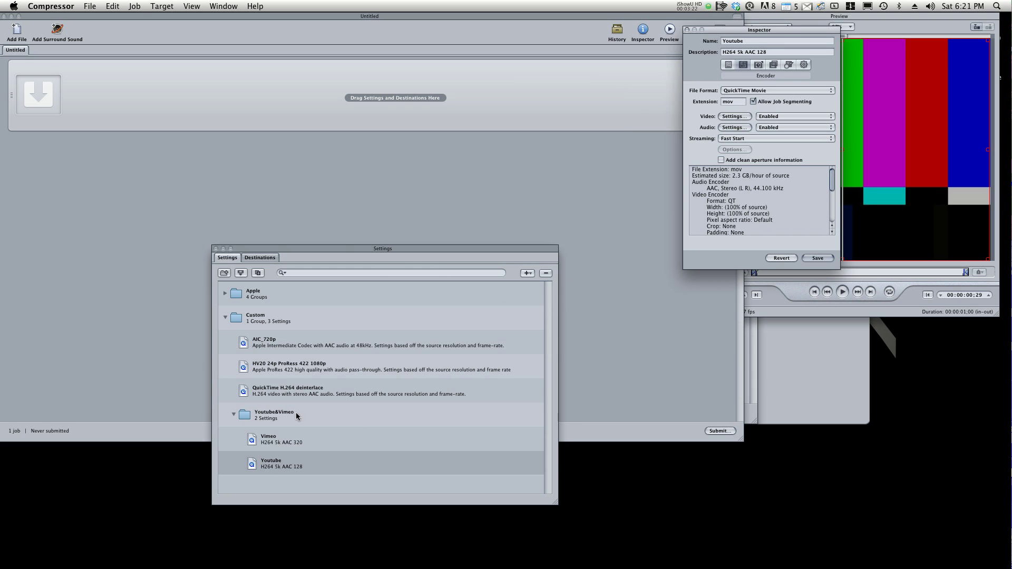
pyautogui.click(289, 444)
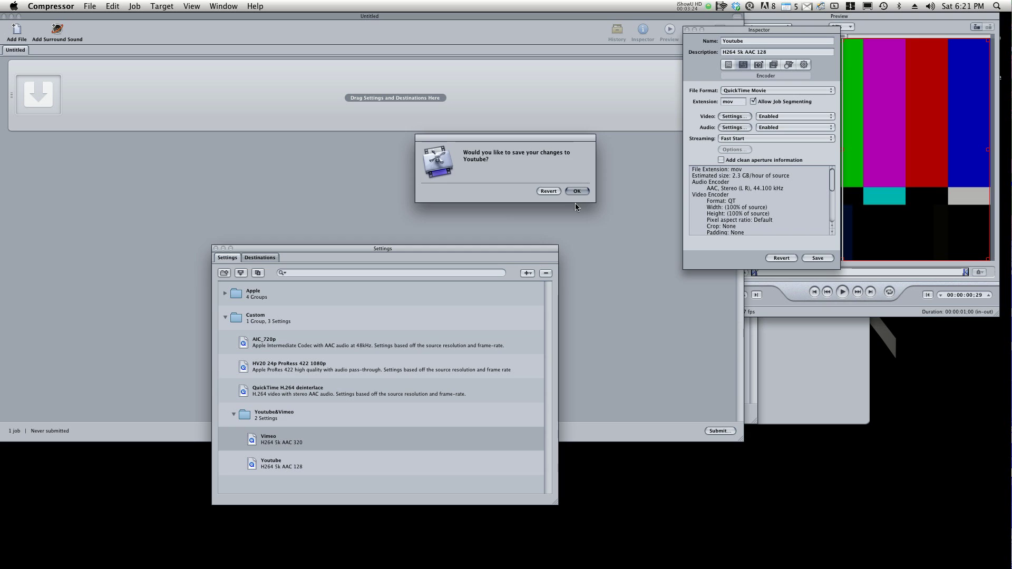
pyautogui.click(576, 191)
# Find the Save as Droplet option for the Youtube&Vimeo group without using it, and clear all windows off the desktop
pyautogui.click(295, 408)
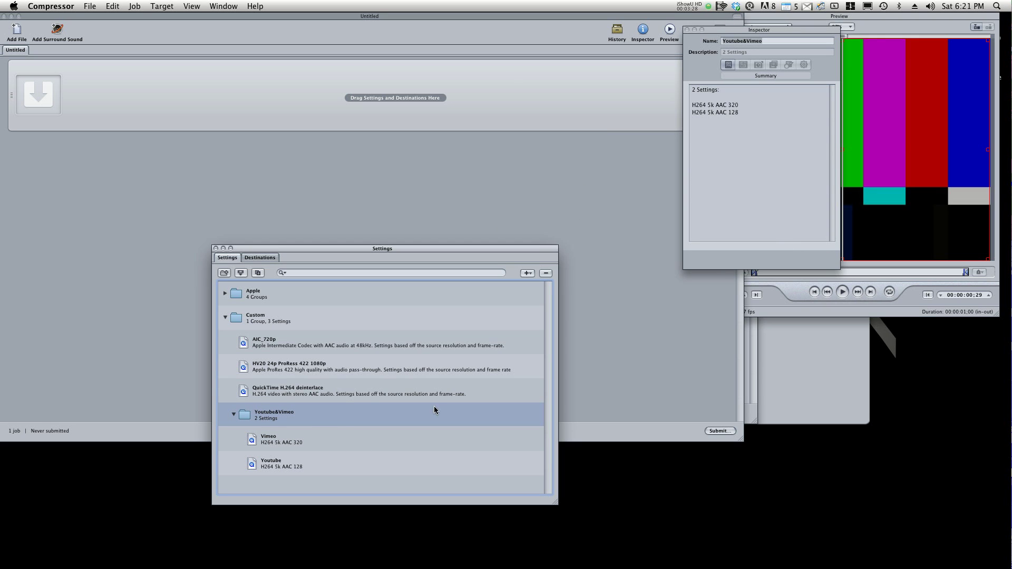
pyautogui.click(687, 30)
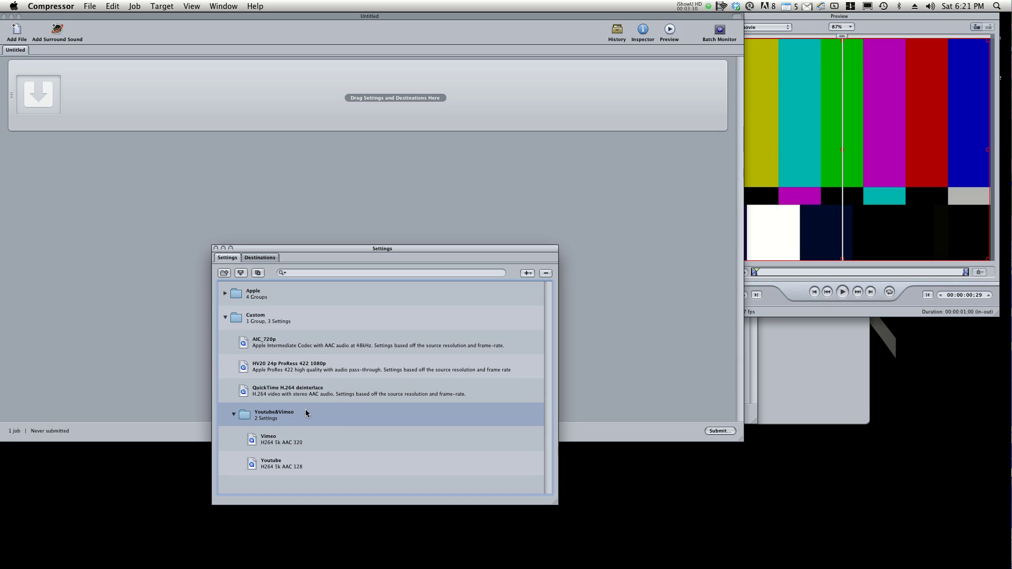
pyautogui.rightClick(279, 417)
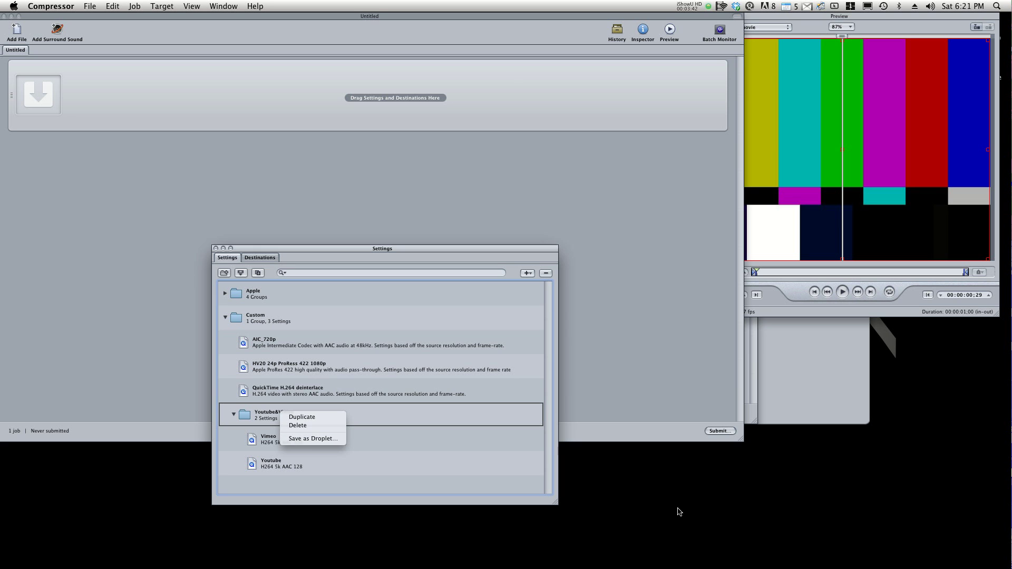
pyautogui.click(681, 492)
pyautogui.press('alt+super+h')
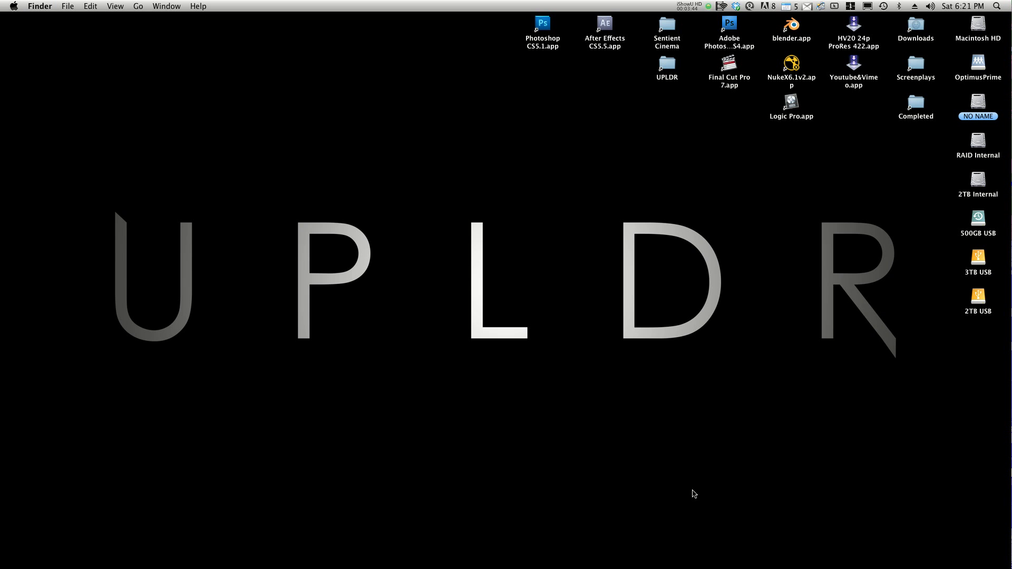
# Launch the Youtube&Vimeo droplet from the desktop and reposition its window to examine the Vimeo and Youtube outputs
pyautogui.click(854, 63)
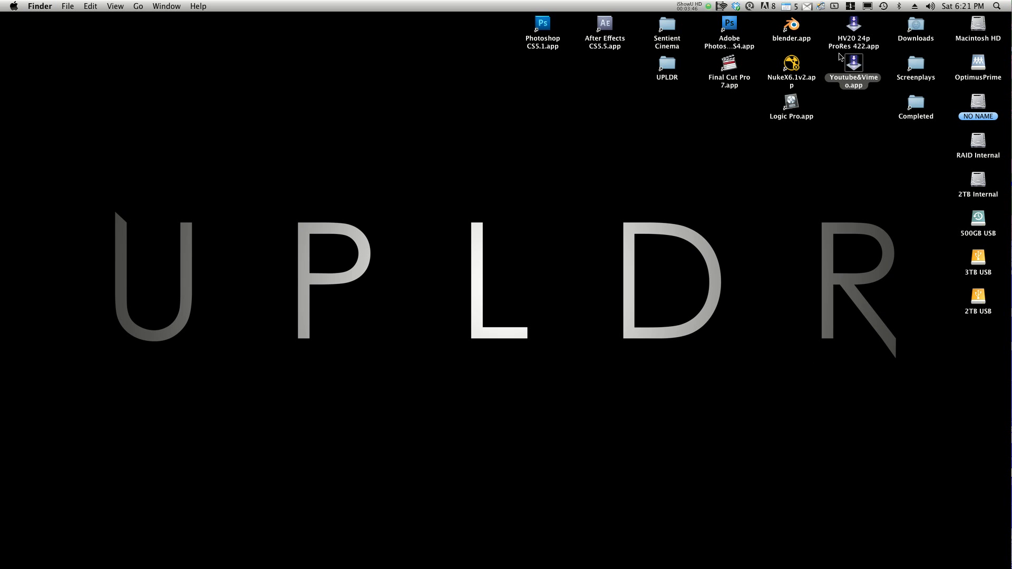
pyautogui.moveTo(858, 67); pyautogui.dragTo(872, 149)
pyautogui.click(872, 149)
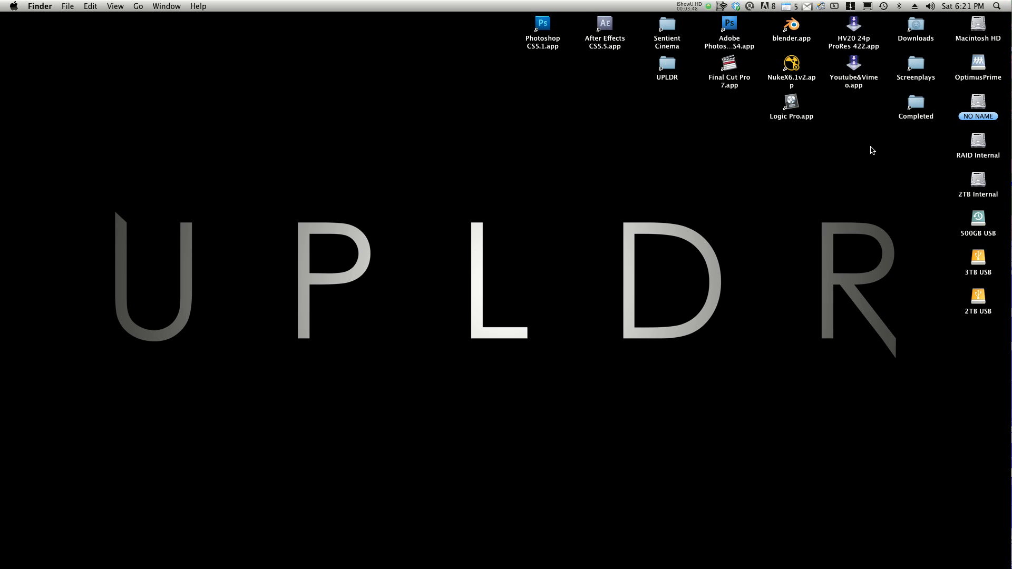
pyautogui.doubleClick(854, 64)
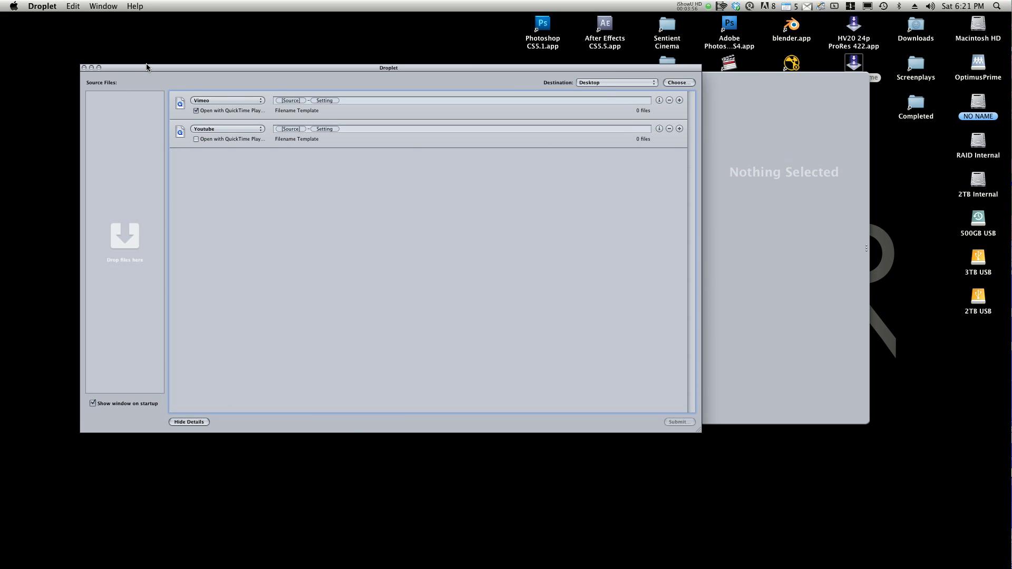
pyautogui.moveTo(147, 67); pyautogui.dragTo(98, 49)
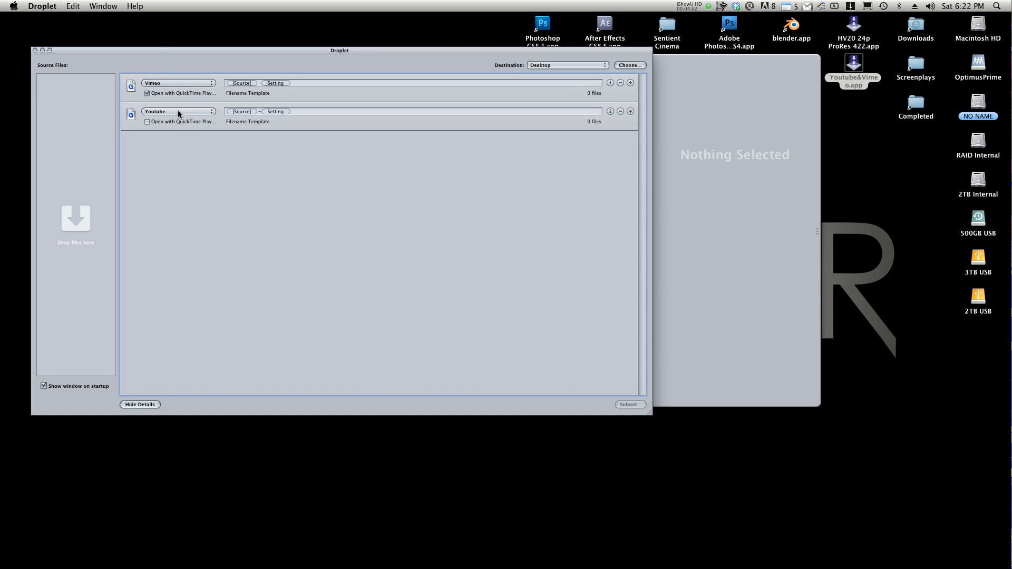
pyautogui.click(33, 5)
pyautogui.moveTo(453, 51); pyautogui.dragTo(457, 61)
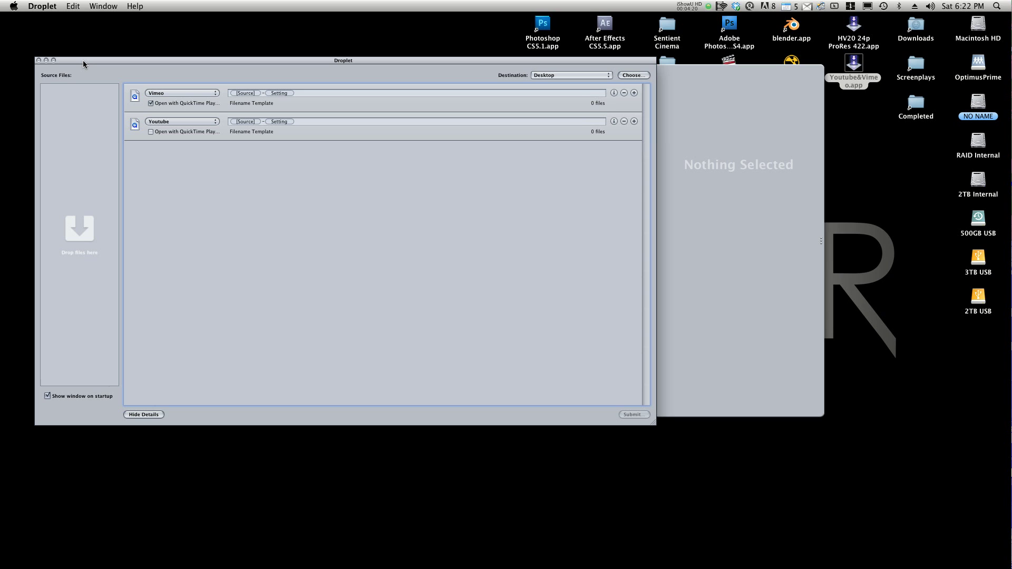
# Quit the Youtube&Vimeo droplet and return to the empty desktop
pyautogui.click(42, 6)
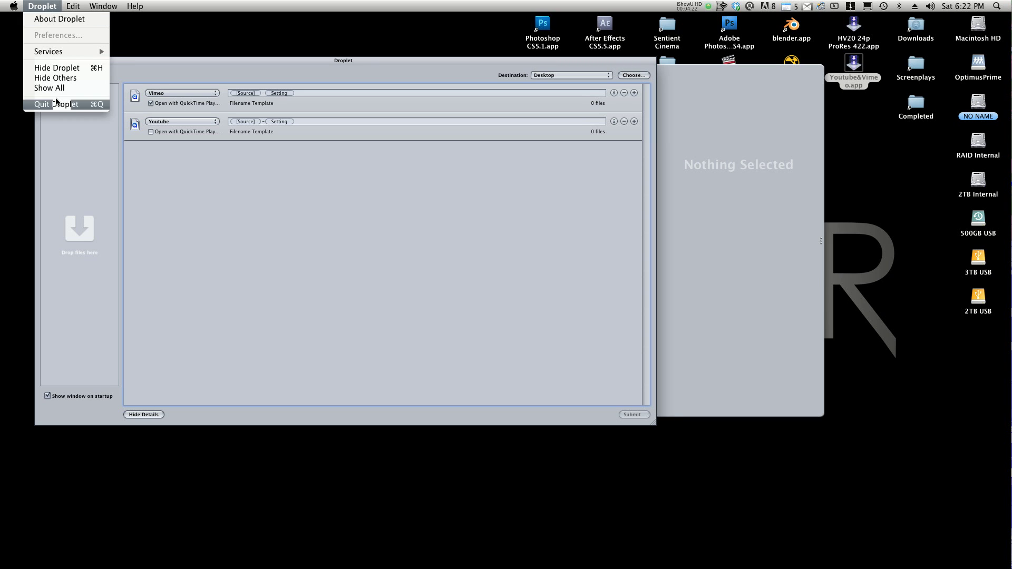
pyautogui.click(56, 102)
pyautogui.click(600, 180)
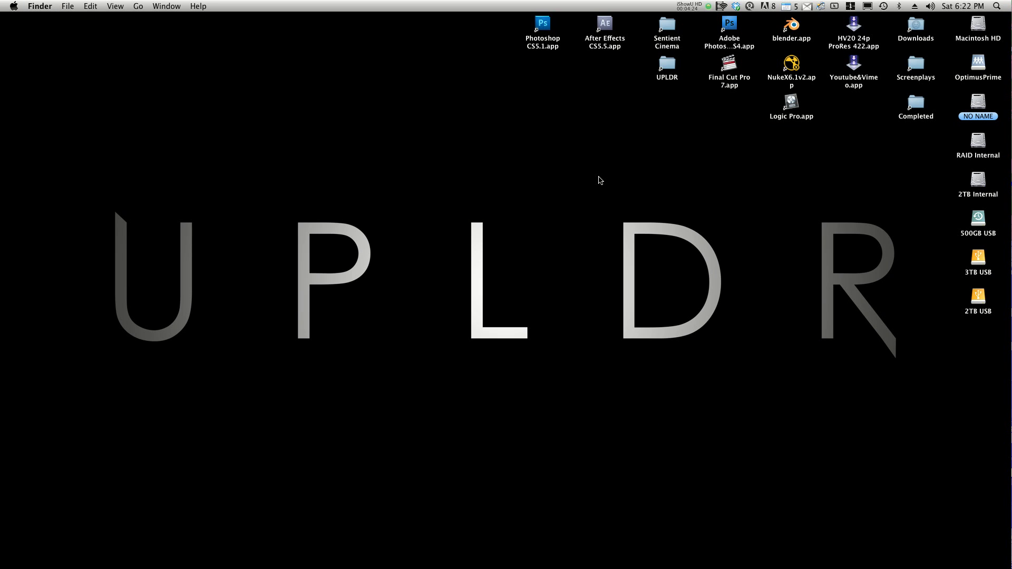